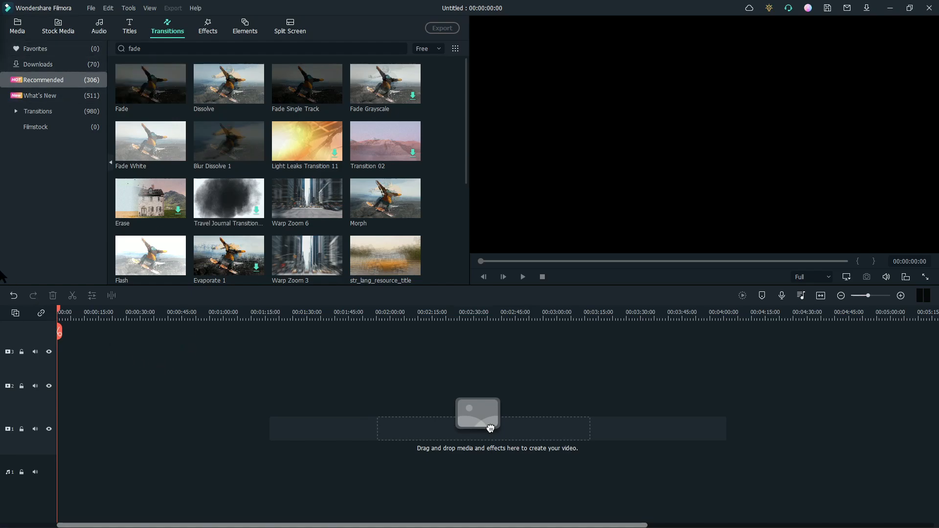
- Switch from the video editor to the web browser through the Start menu
{"action": "left_click", "coordinate": [17, 9]}
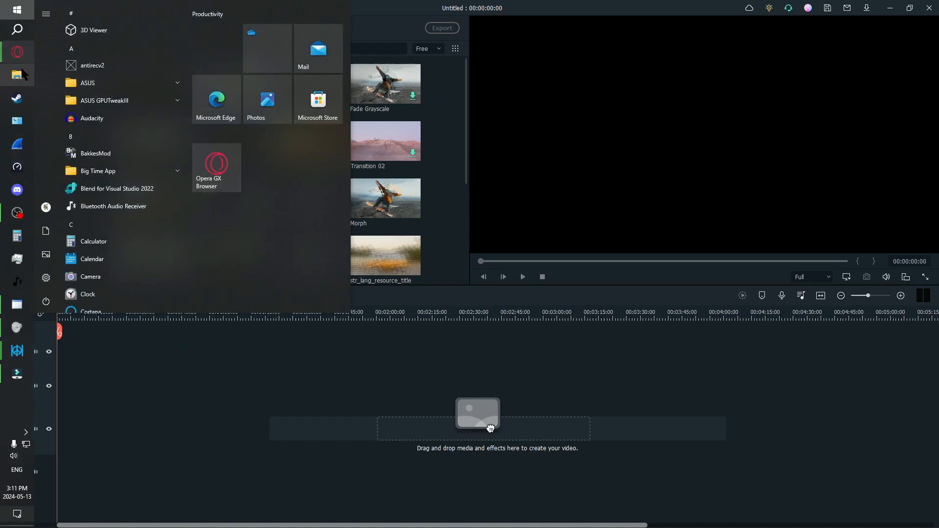
{"action": "mouse_move", "coordinate": [19, 53]}
{"action": "left_click", "coordinate": [81, 114]}
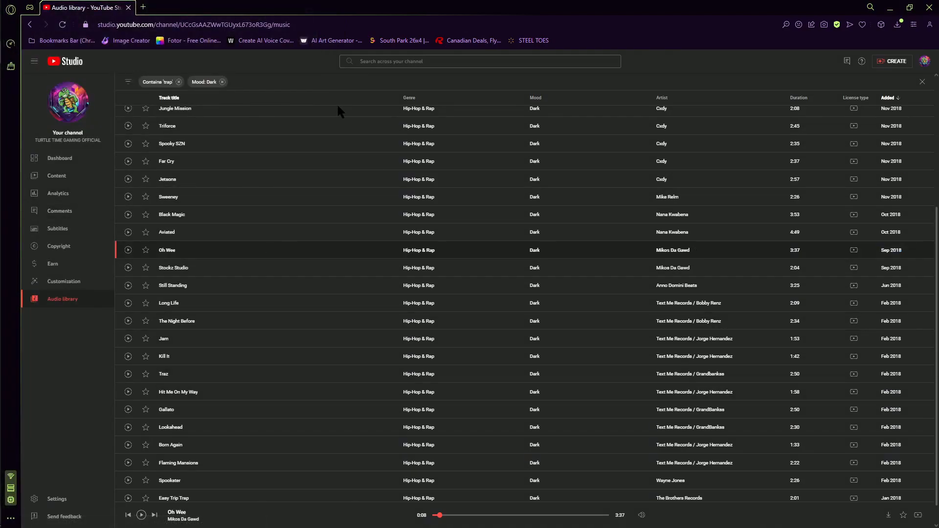
- Open YouTube in a new tab and go to YouTube Studio's Audio library
{"action": "left_click", "coordinate": [925, 63]}
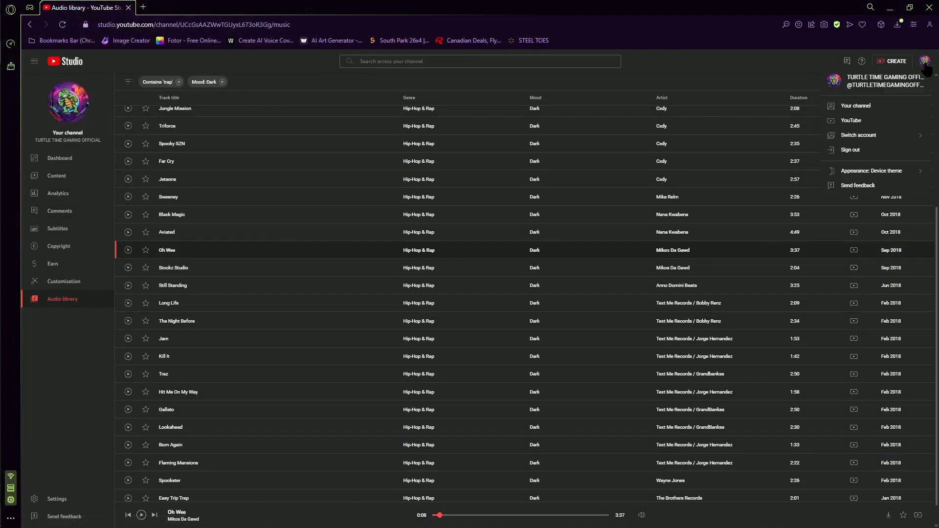
{"action": "left_click", "coordinate": [926, 63]}
{"action": "left_click", "coordinate": [143, 7]}
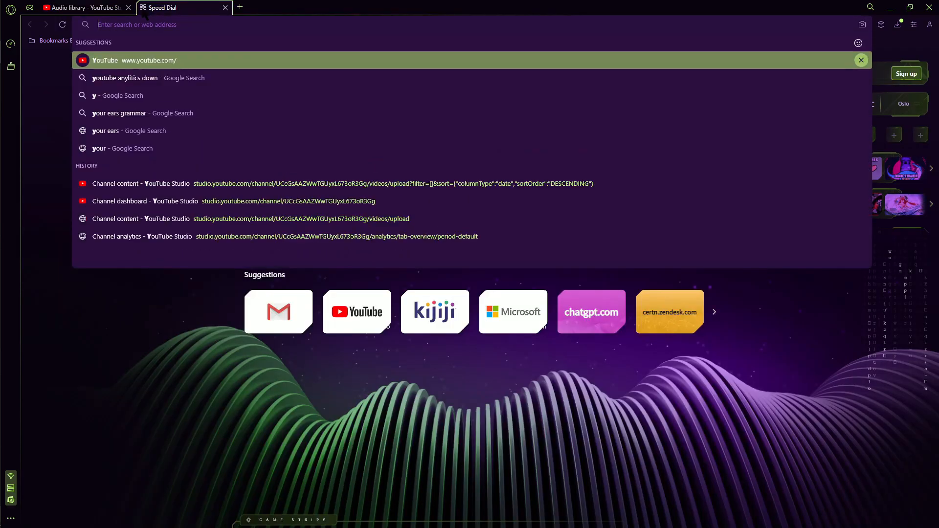
{"action": "type", "text": "youtube.com"}
{"action": "key", "text": "Return"}
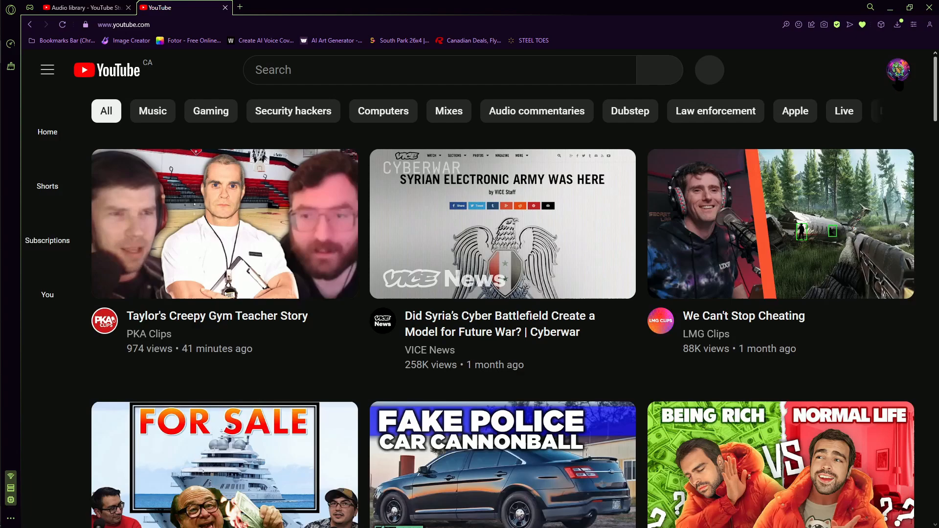
{"action": "left_click", "coordinate": [901, 73]}
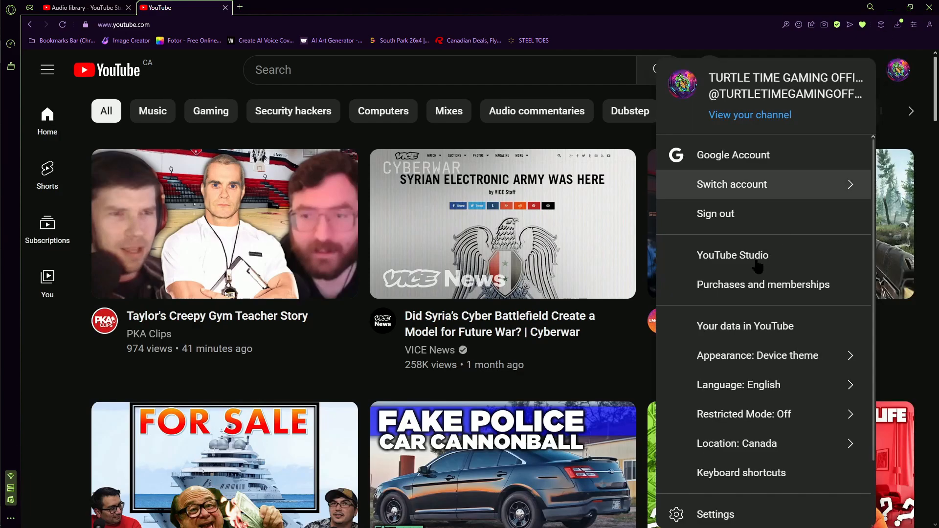
{"action": "left_click", "coordinate": [739, 264]}
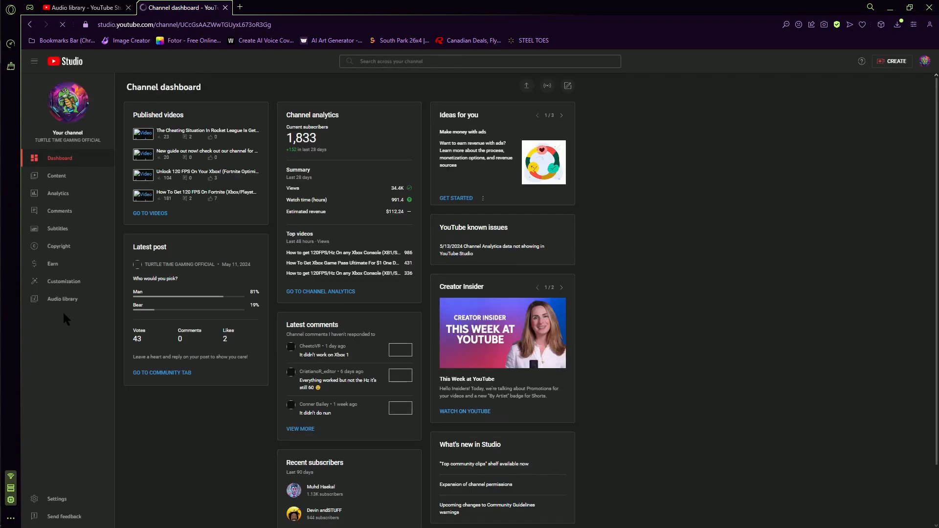
{"action": "left_click", "coordinate": [66, 302]}
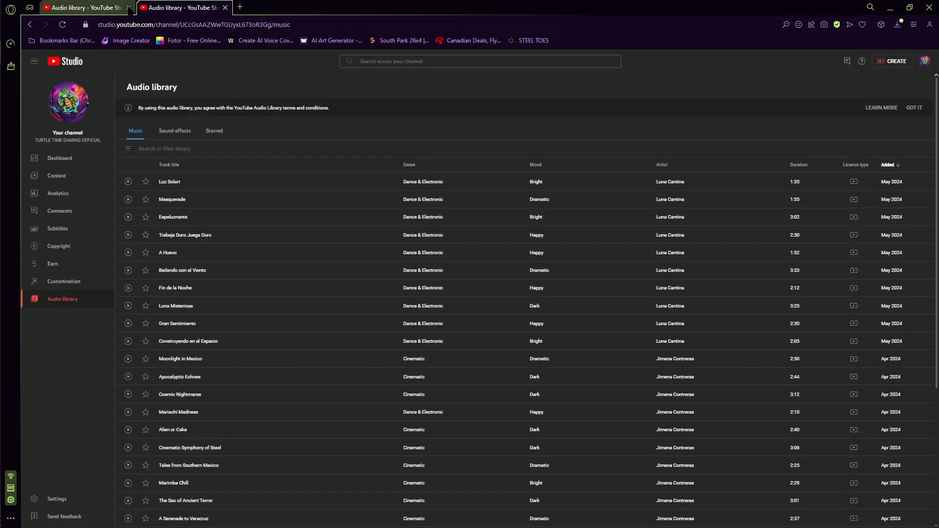
- Close the older tab and filter the audio library for tracks containing 'trap' with a Dark mood
{"action": "left_click", "coordinate": [129, 8]}
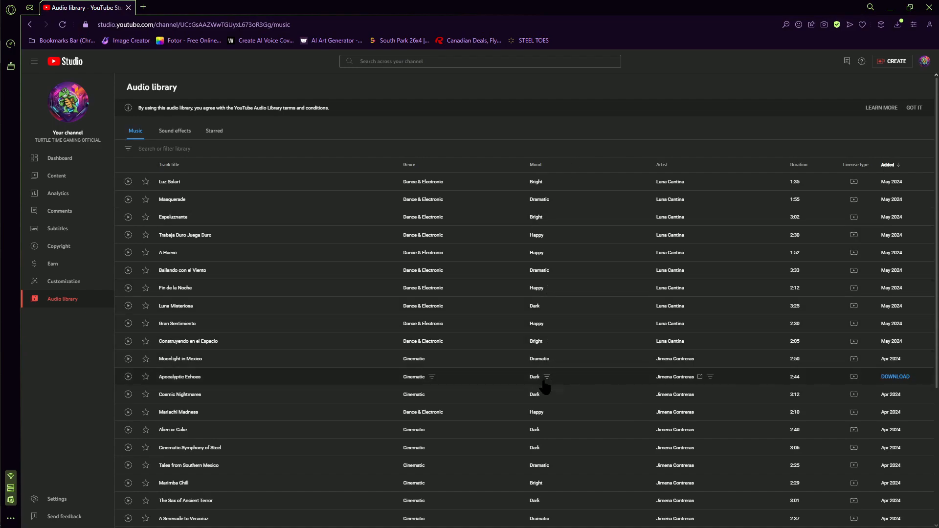
{"action": "left_click", "coordinate": [211, 148]}
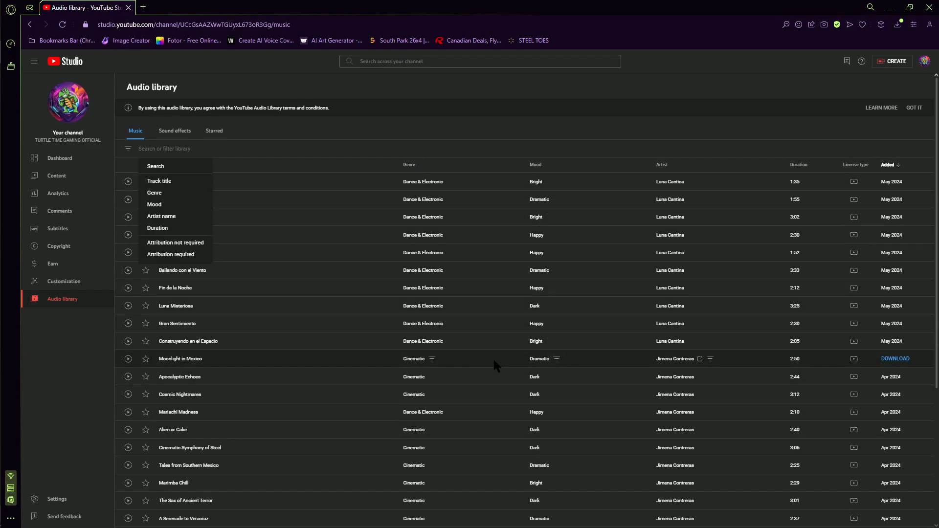
{"action": "type", "text": "trap"}
{"action": "key", "text": "Return"}
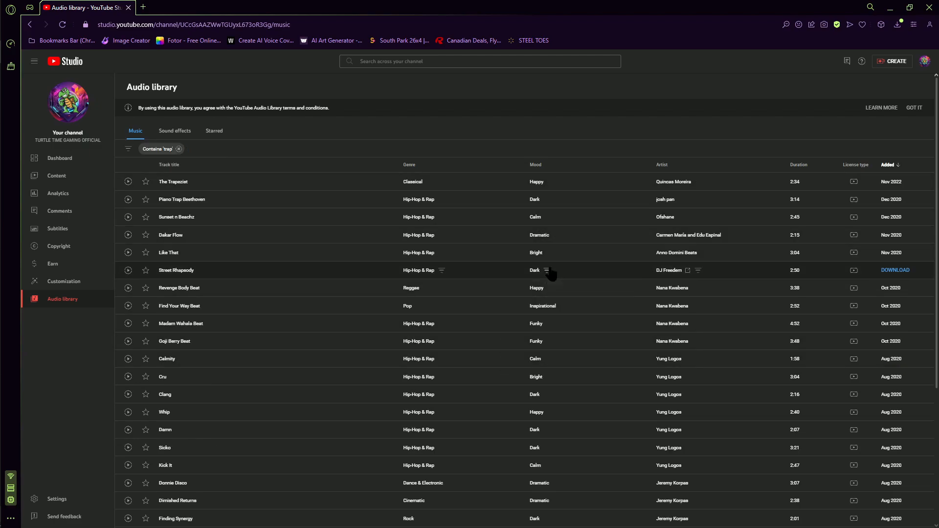
{"action": "left_click", "coordinate": [547, 271]}
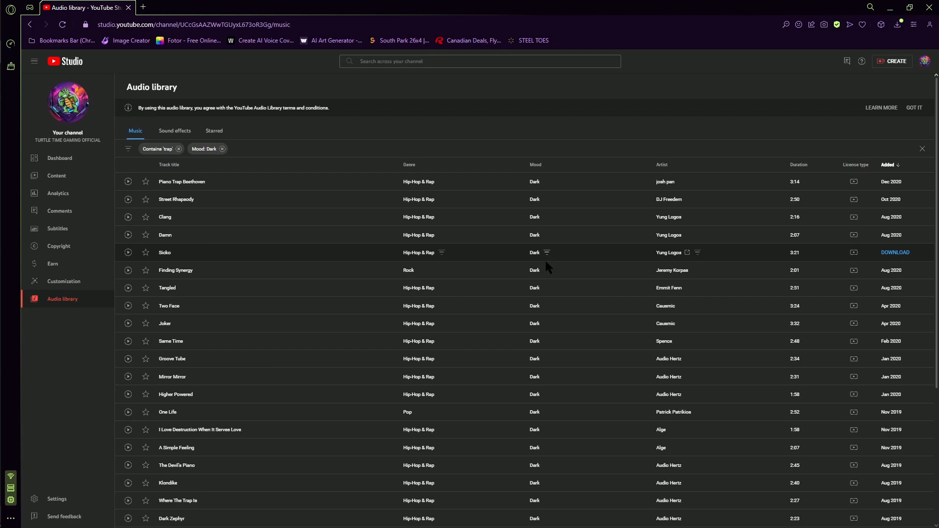
- Scroll the filtered list and preview the track Trap Picasso
{"action": "scroll", "coordinate": [533, 415], "scroll_direction": "down", "scroll_amount": 10}
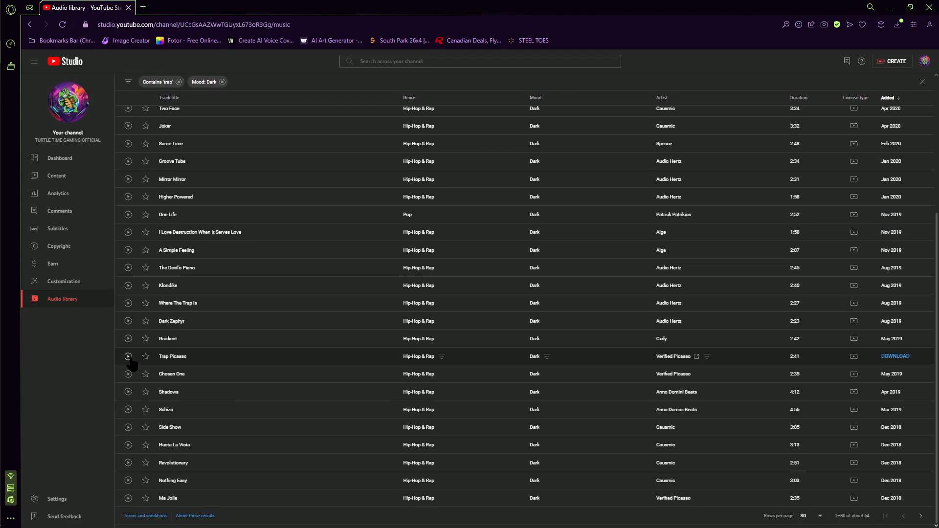
{"action": "left_click", "coordinate": [128, 357]}
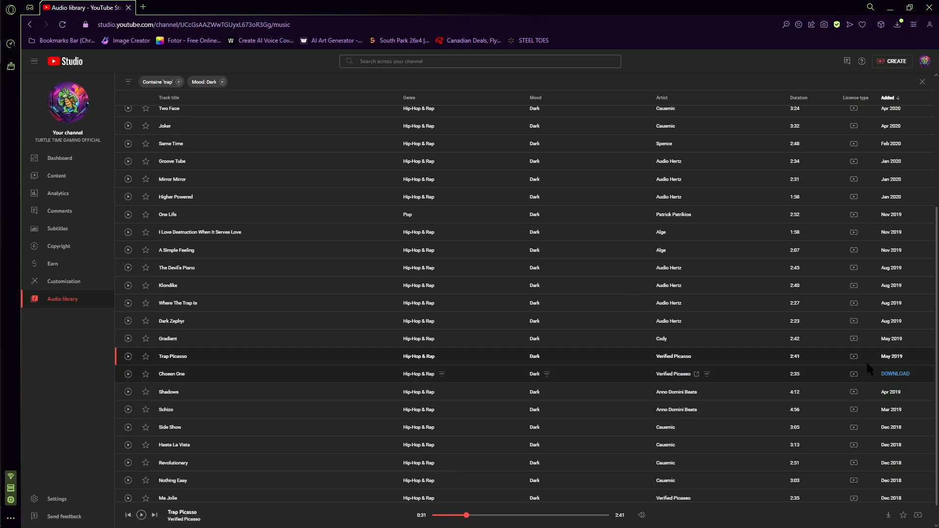
{"action": "mouse_move", "coordinate": [855, 362]}
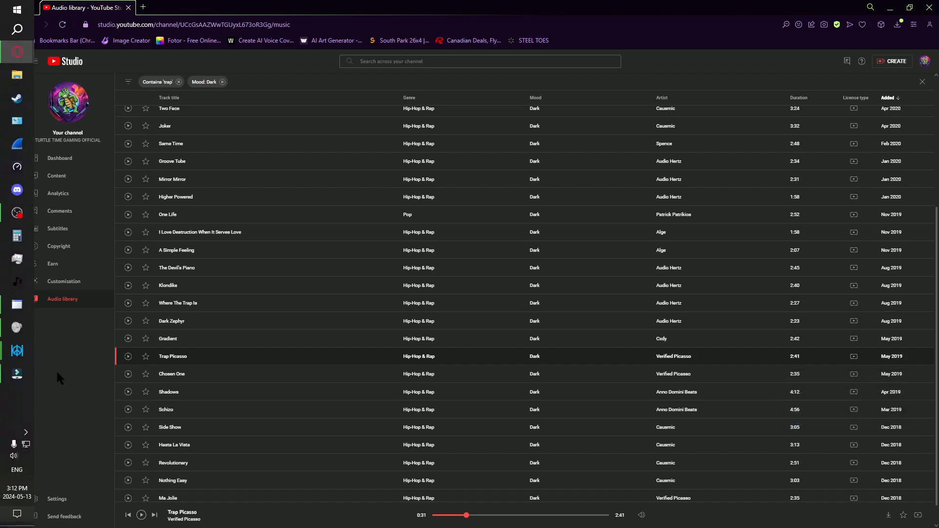
{"action": "mouse_move", "coordinate": [1, 385]}
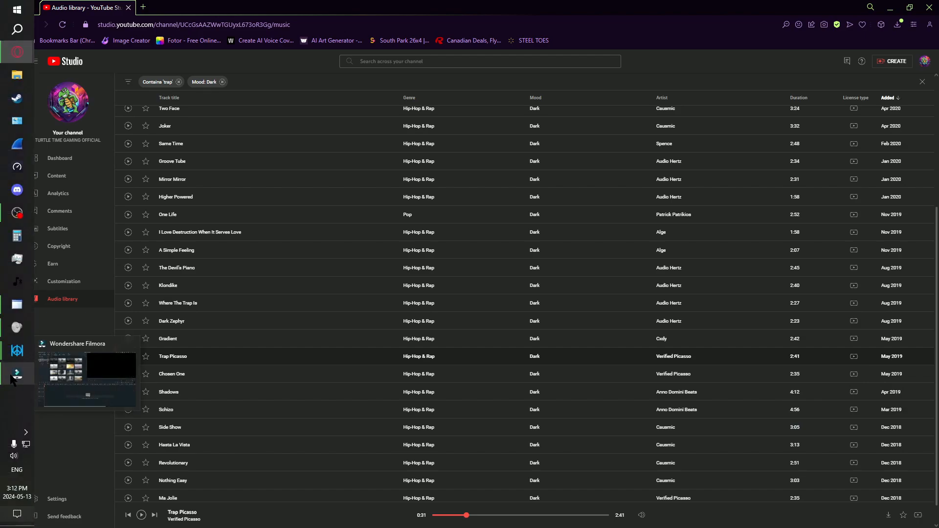
{"action": "left_click", "coordinate": [14, 381]}
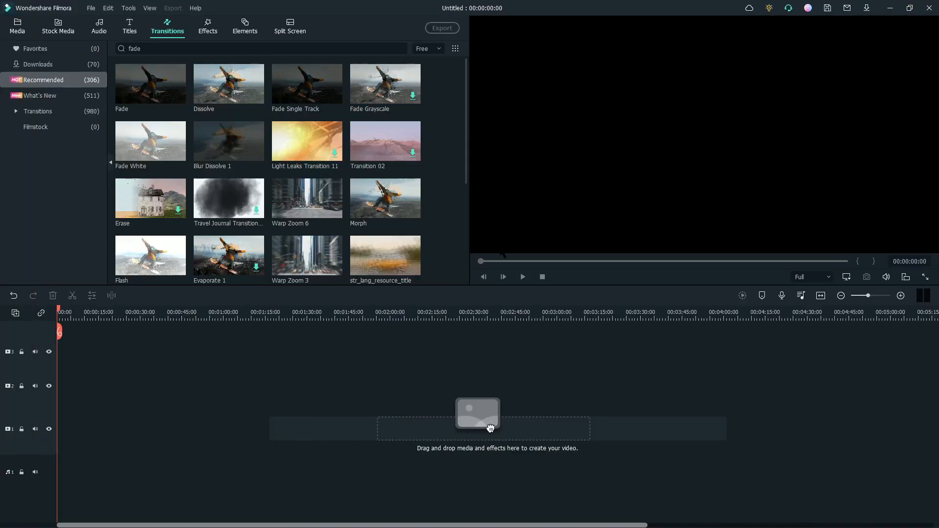
{"action": "left_click", "coordinate": [23, 29]}
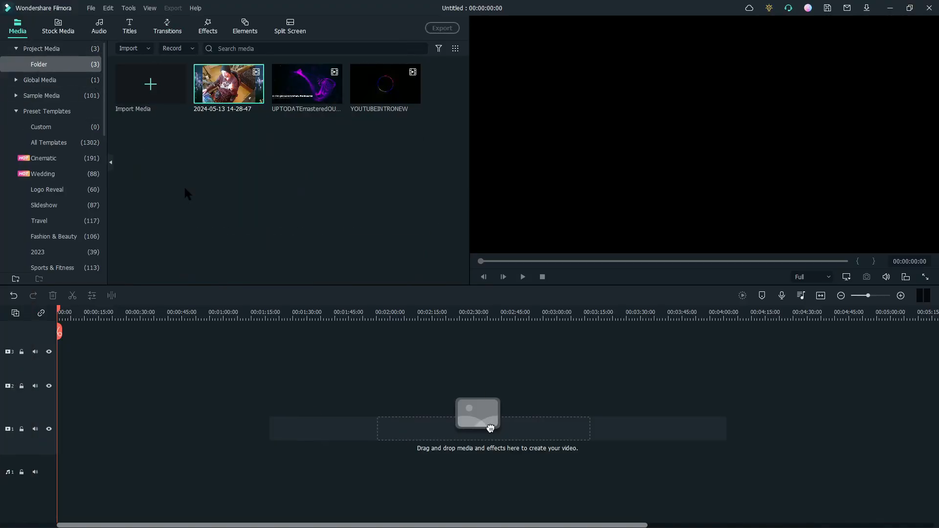
{"action": "left_click", "coordinate": [230, 87]}
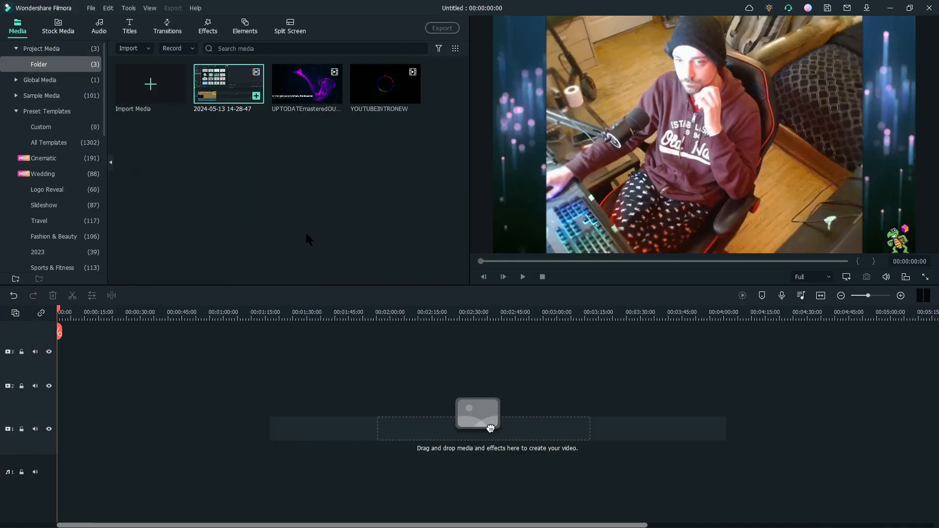
{"action": "key", "text": "Delete"}
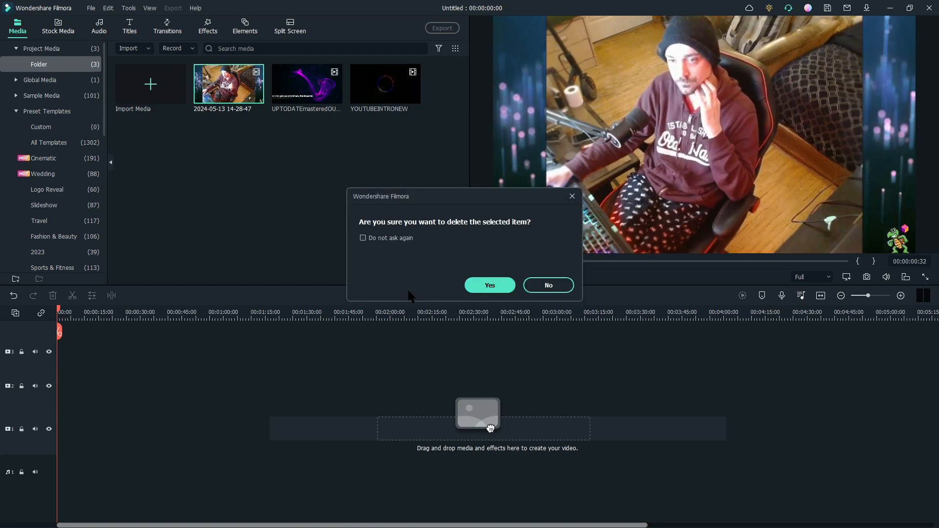
{"action": "left_click", "coordinate": [490, 285]}
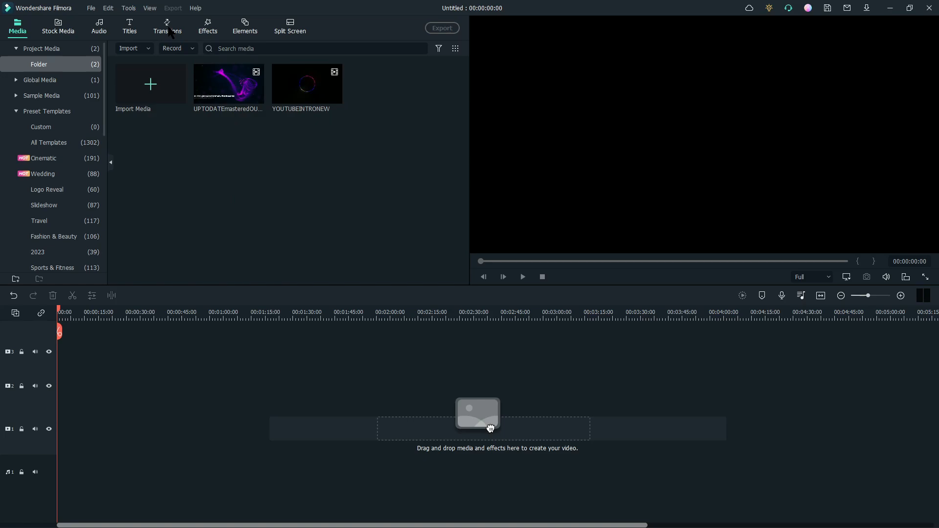
- Import the file Oh Wee - Mikos Da Gawd (1) from the Downloads folder into the project media
{"action": "left_click", "coordinate": [151, 97]}
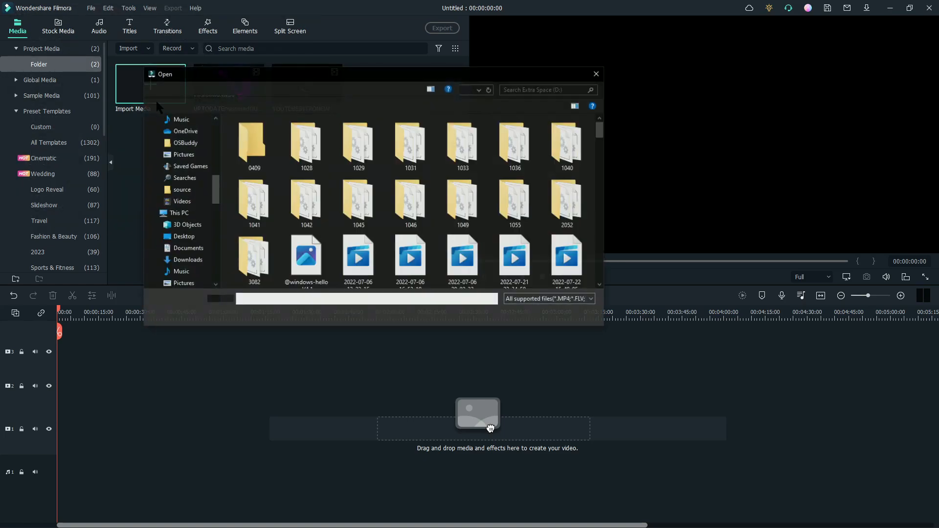
{"action": "left_click", "coordinate": [190, 236]}
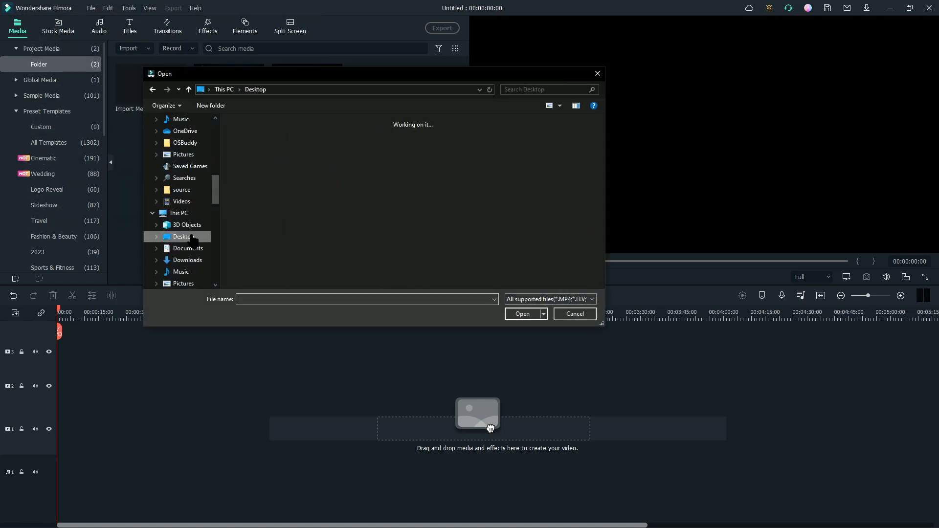
{"action": "left_click", "coordinate": [188, 260]}
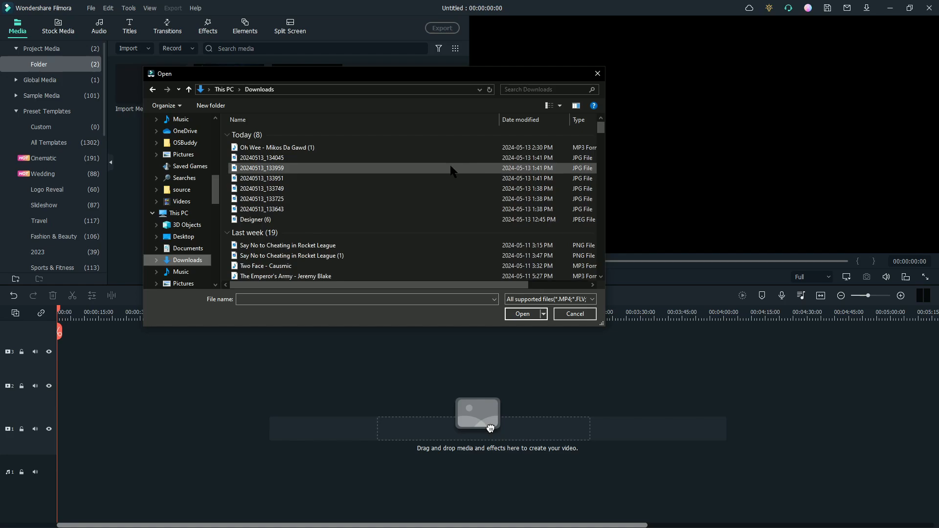
{"action": "left_click", "coordinate": [312, 149]}
{"action": "left_click", "coordinate": [522, 315]}
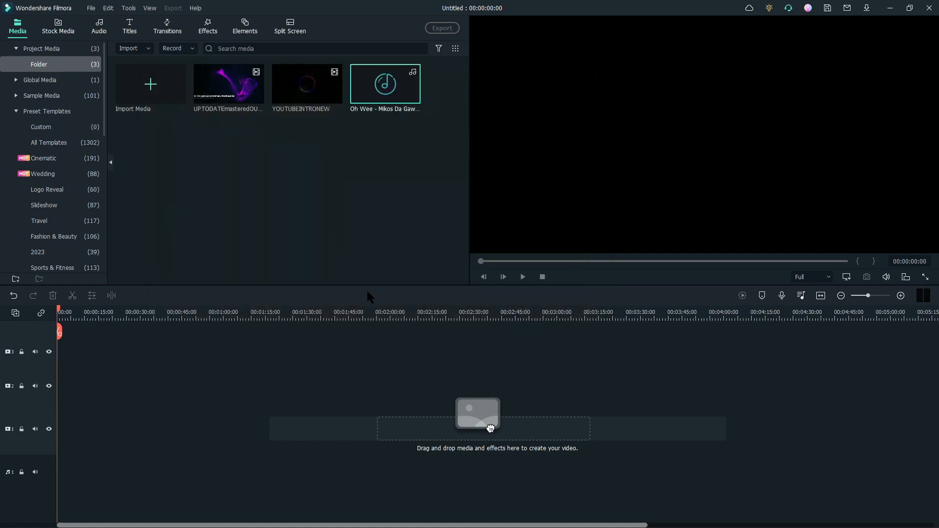
- Place the Oh Wee track on the audio track at the timeline start and play it with lowered system volume
{"action": "left_click_drag", "start_coordinate": [438, 381], "coordinate": [59, 362]}
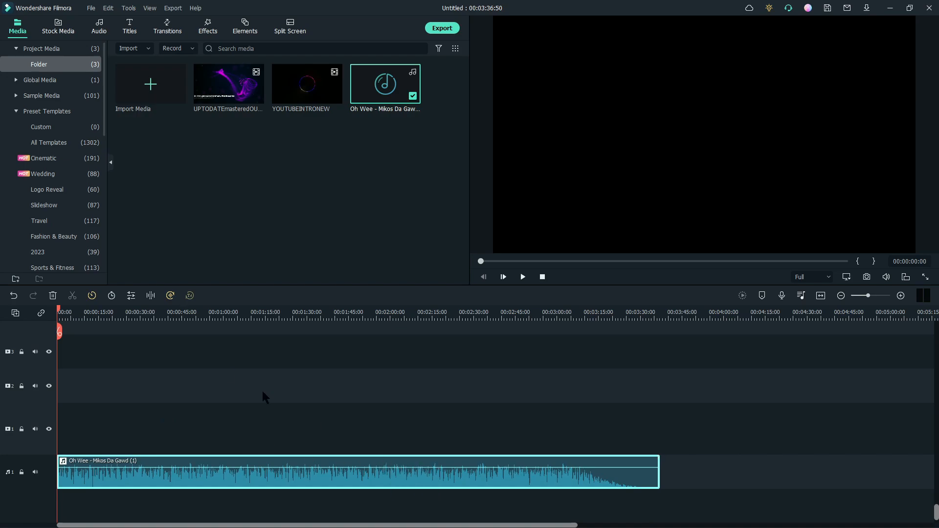
{"action": "left_click", "coordinate": [151, 313]}
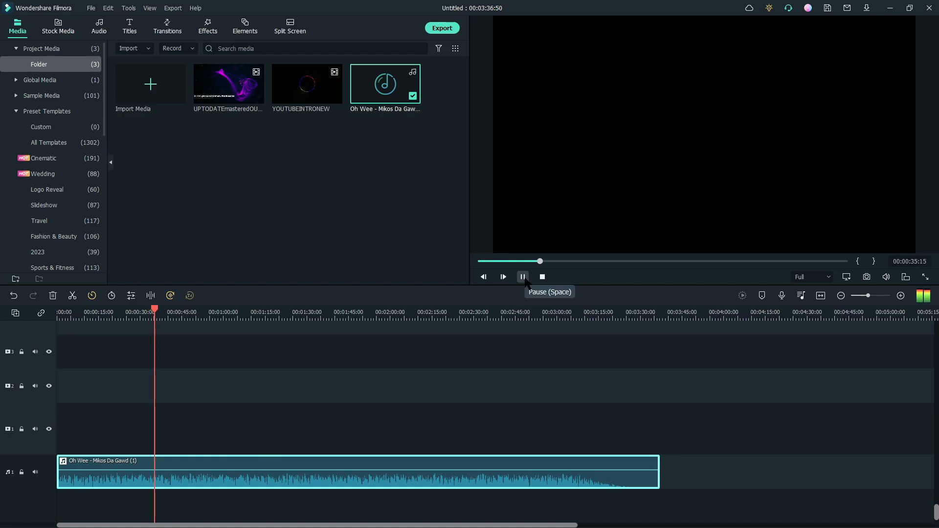
{"action": "key", "text": "XF86AudioLowerVolume"}
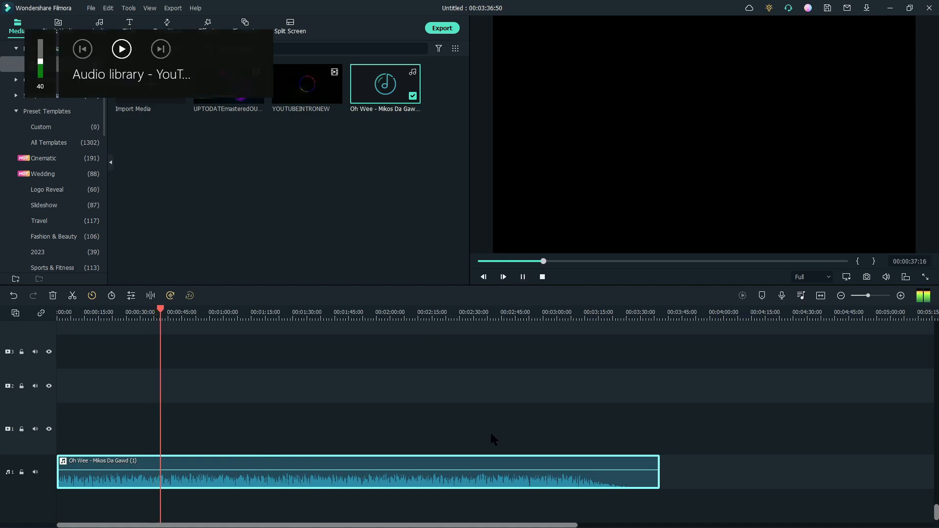
{"action": "key", "text": "XF86AudioLowerVolume"}
{"action": "key", "text": "XF86AudioLowerVolume"}
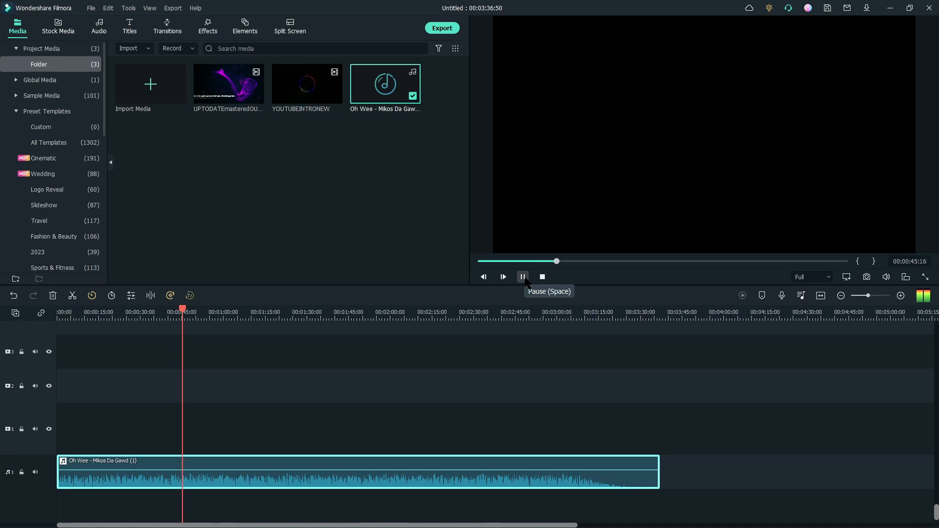
- Split the audio clip at about 00:00:46 and delete the portion before the cut
{"action": "left_click", "coordinate": [901, 296]}
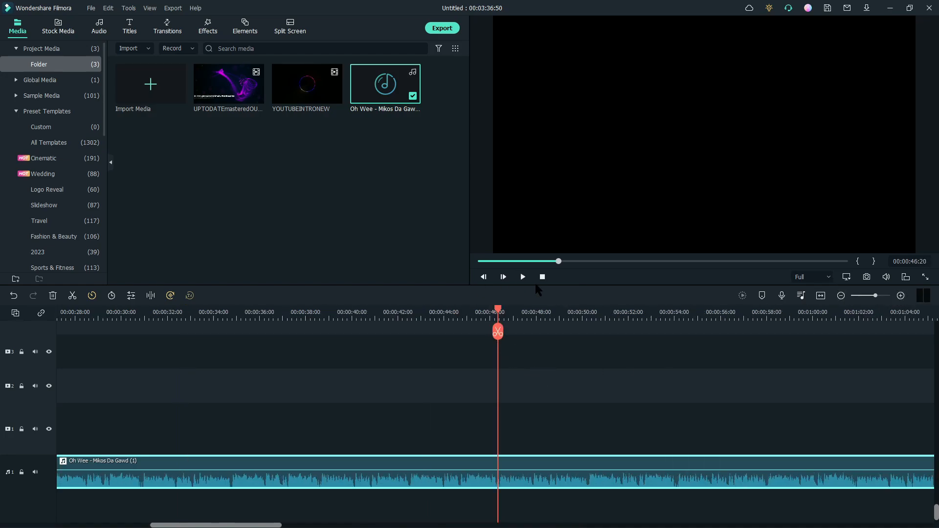
{"action": "left_click_drag", "start_coordinate": [497, 308], "coordinate": [500, 309]}
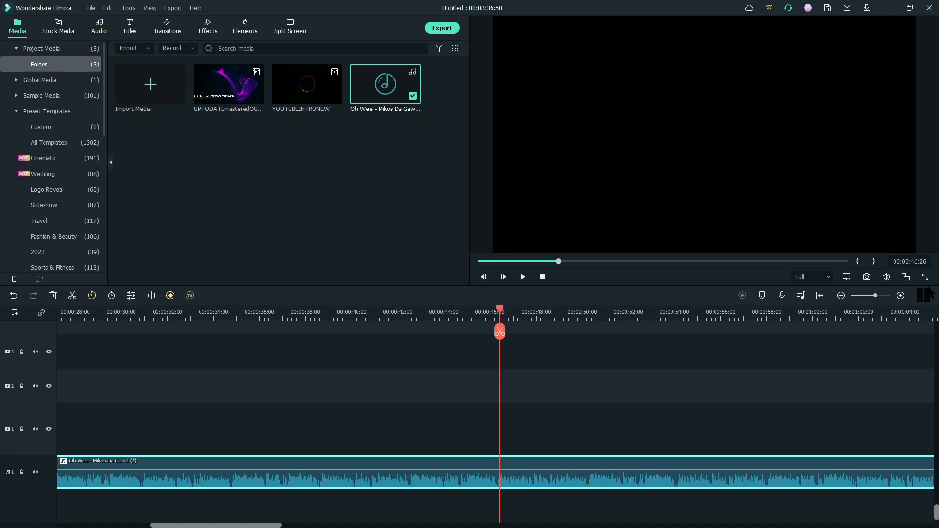
{"action": "left_click", "coordinate": [900, 295]}
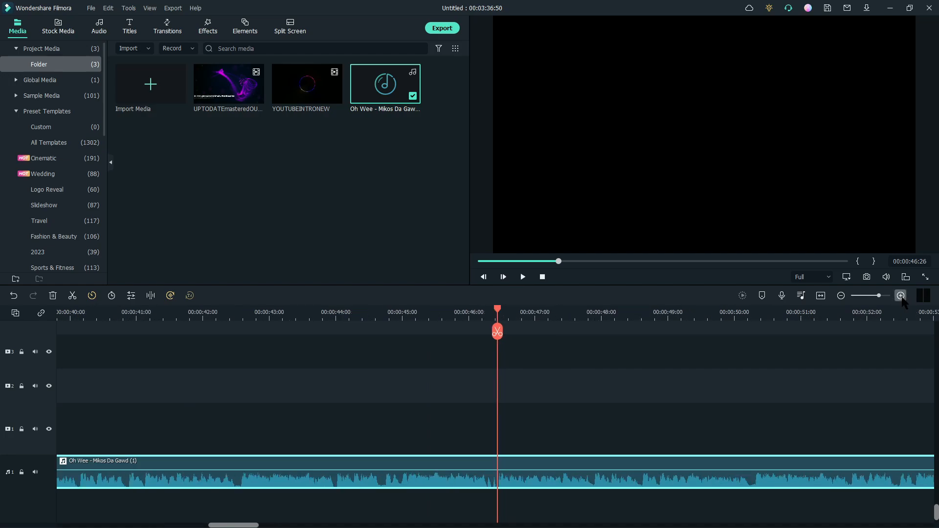
{"action": "left_click", "coordinate": [497, 332]}
{"action": "left_click", "coordinate": [445, 472]}
{"action": "key", "text": "Delete"}
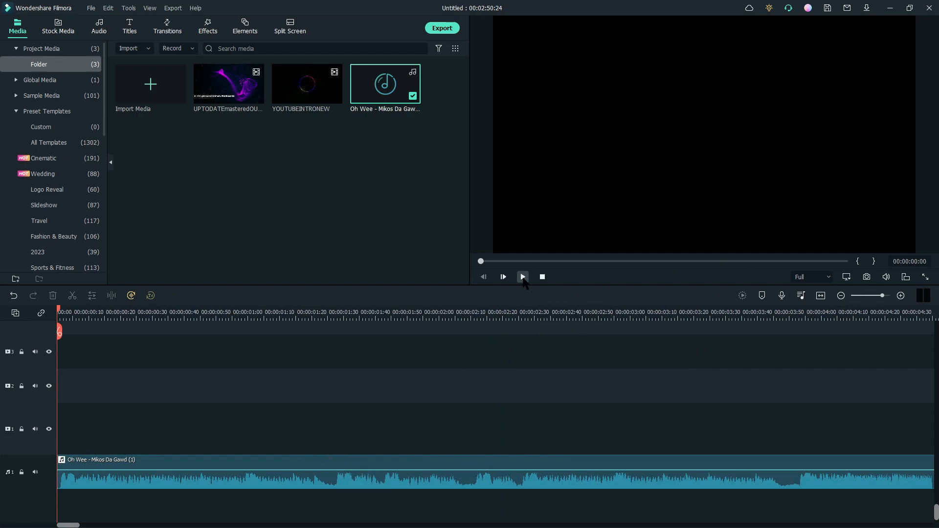
- Play back the trimmed audio from the start of the timeline
{"action": "left_click", "coordinate": [841, 296]}
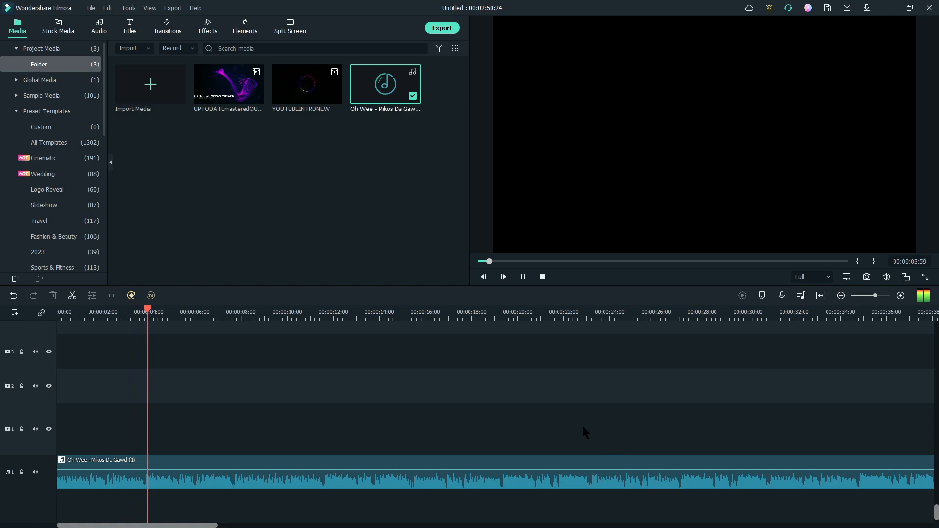
{"action": "left_click", "coordinate": [523, 278]}
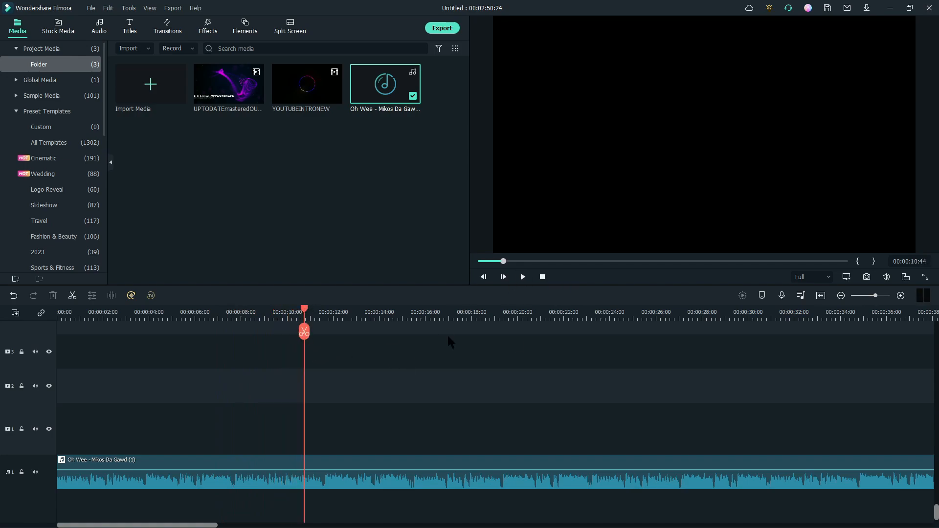
- Split the audio clip at about 00:00:10:44 and delete the portion after the cut
{"action": "left_click", "coordinate": [304, 333]}
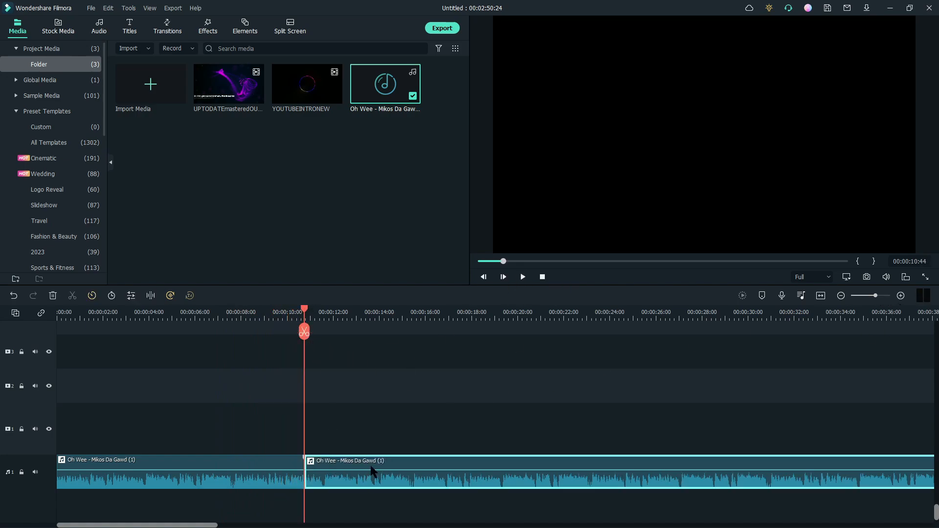
{"action": "key", "text": "Delete"}
{"action": "left_click", "coordinate": [279, 461]}
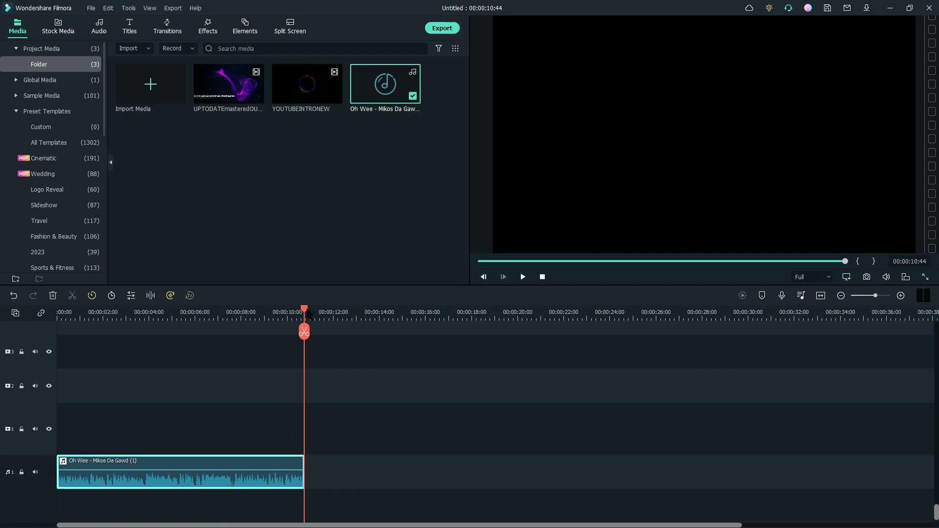
- Add a fade-in of about 00:21 at the start of the audio clip
{"action": "left_click_drag", "start_coordinate": [306, 313], "coordinate": [44, 312]}
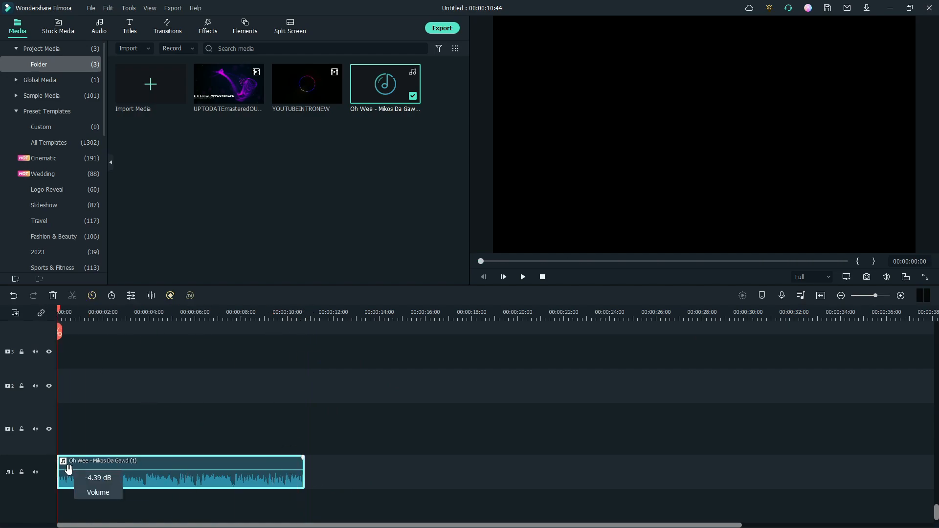
{"action": "left_click", "coordinate": [901, 295]}
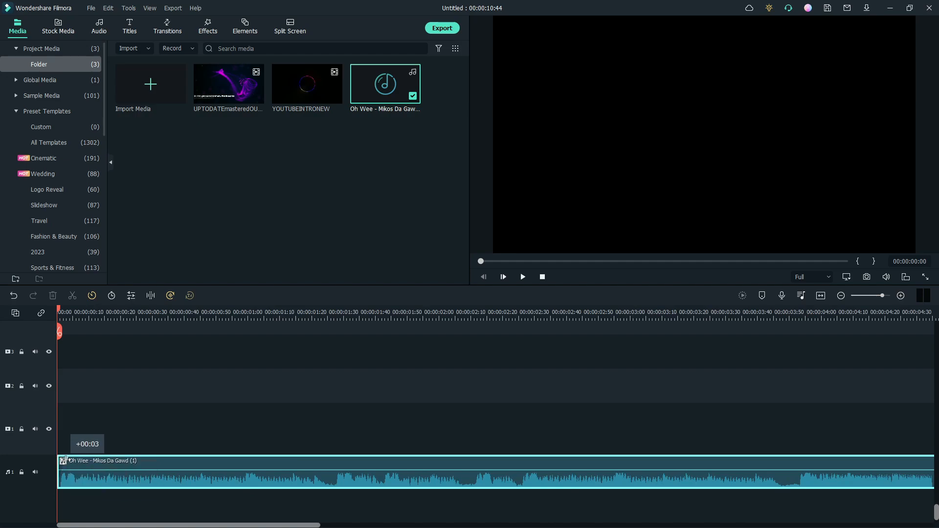
{"action": "left_click_drag", "start_coordinate": [66, 460], "coordinate": [140, 468]}
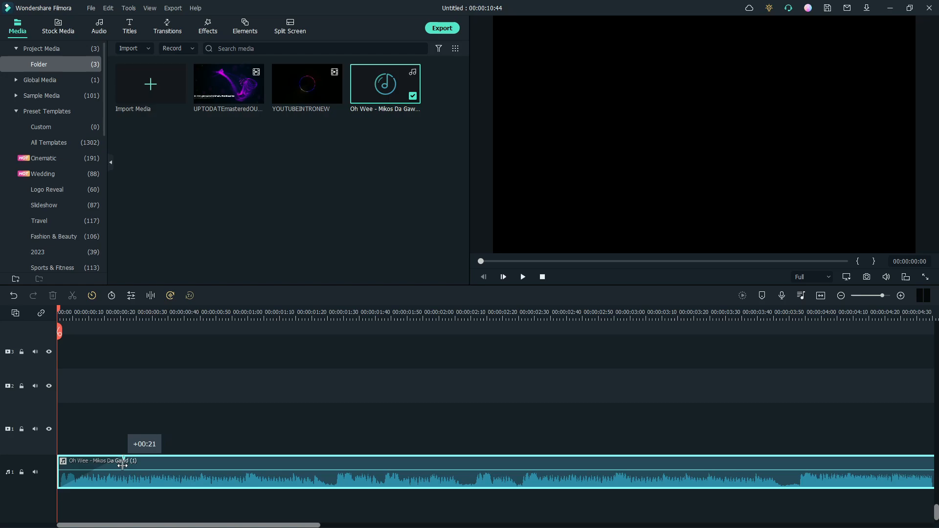
{"action": "left_click_drag", "start_coordinate": [120, 465], "coordinate": [120, 465]}
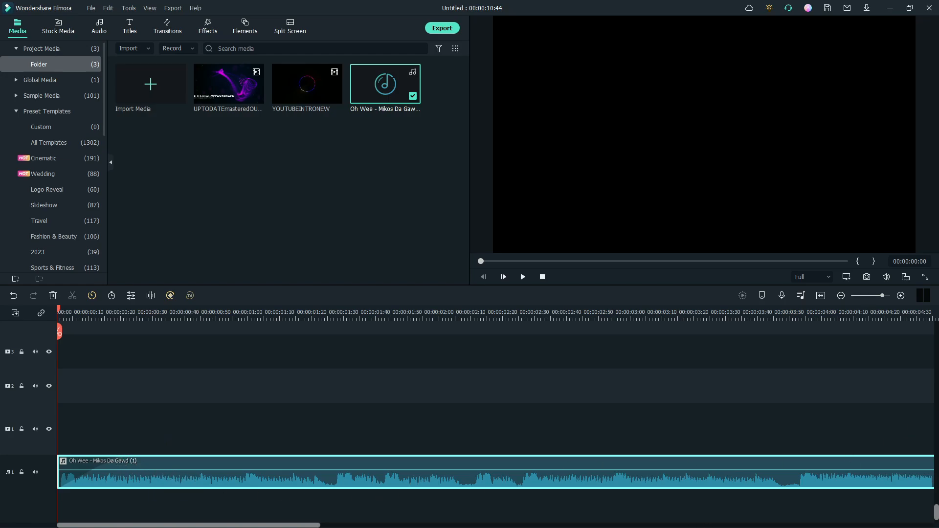
- Add a fade-out of about 00:28 at the end of the audio clip
{"action": "left_click_drag", "start_coordinate": [287, 524], "coordinate": [734, 522]}
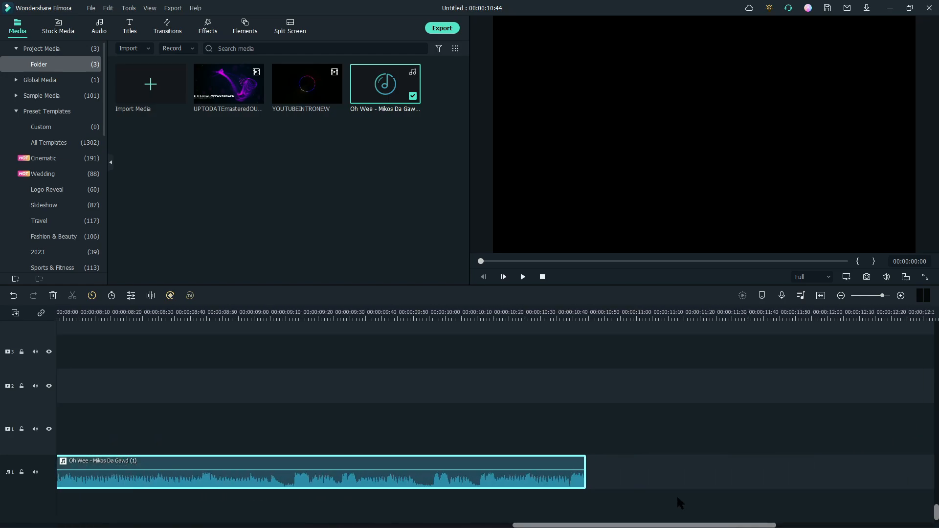
{"action": "left_click_drag", "start_coordinate": [579, 463], "coordinate": [516, 465]}
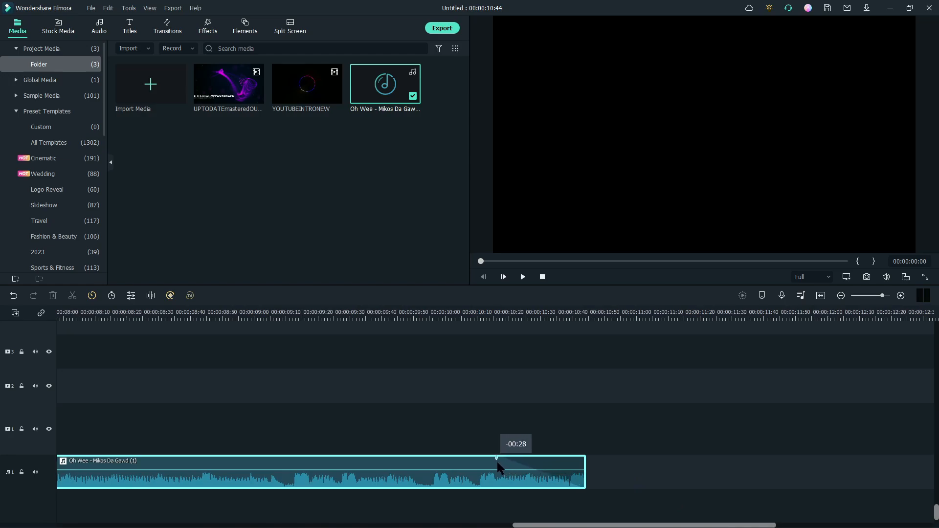
{"action": "left_click_drag", "start_coordinate": [497, 462], "coordinate": [489, 462]}
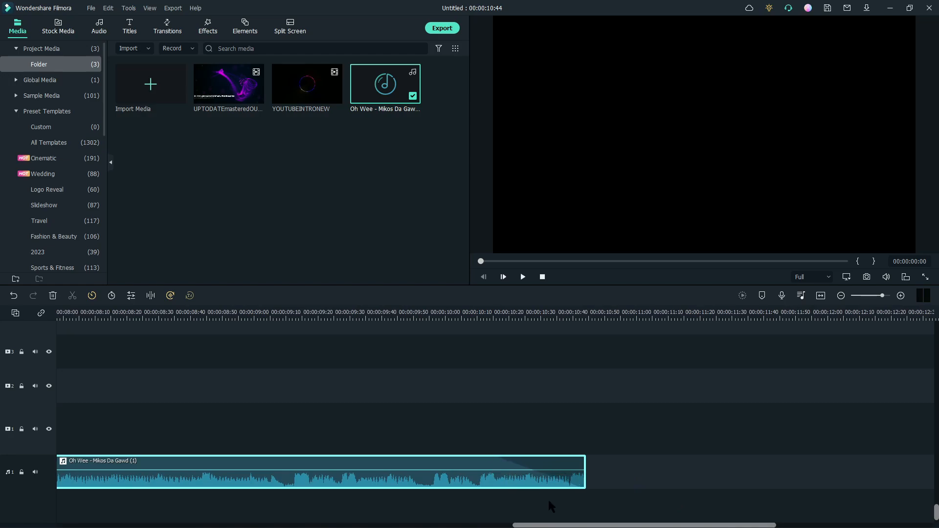
- Play back the audio clip from the start of the timeline and pause it
{"action": "left_click_drag", "start_coordinate": [547, 526], "coordinate": [89, 524]}
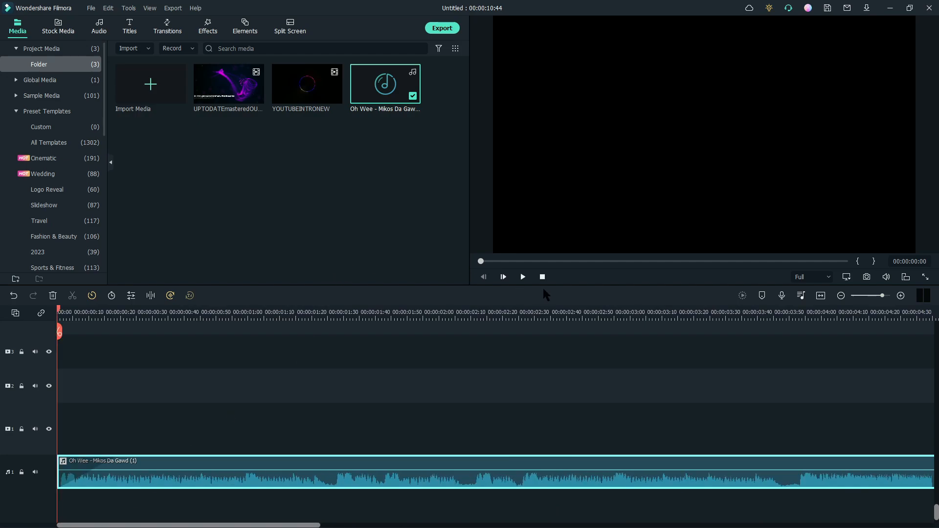
{"action": "left_click", "coordinate": [524, 277]}
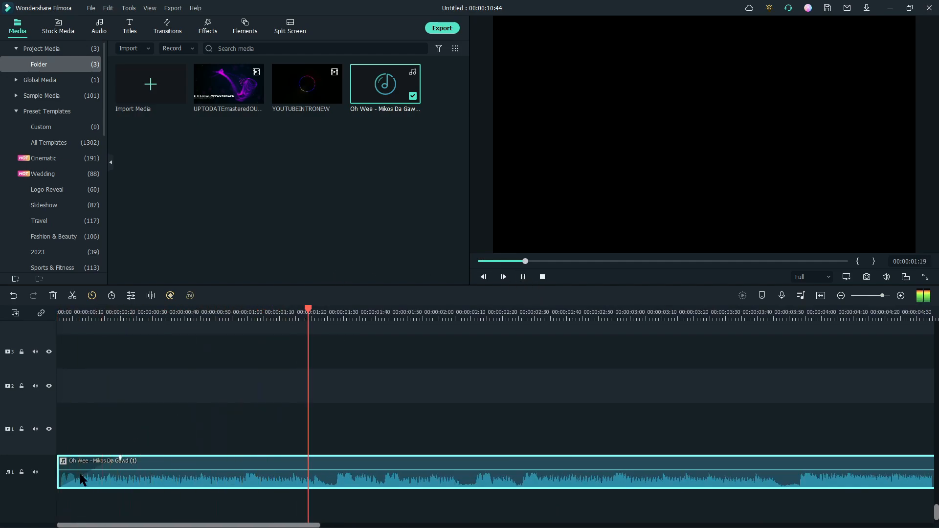
{"action": "key", "text": "space"}
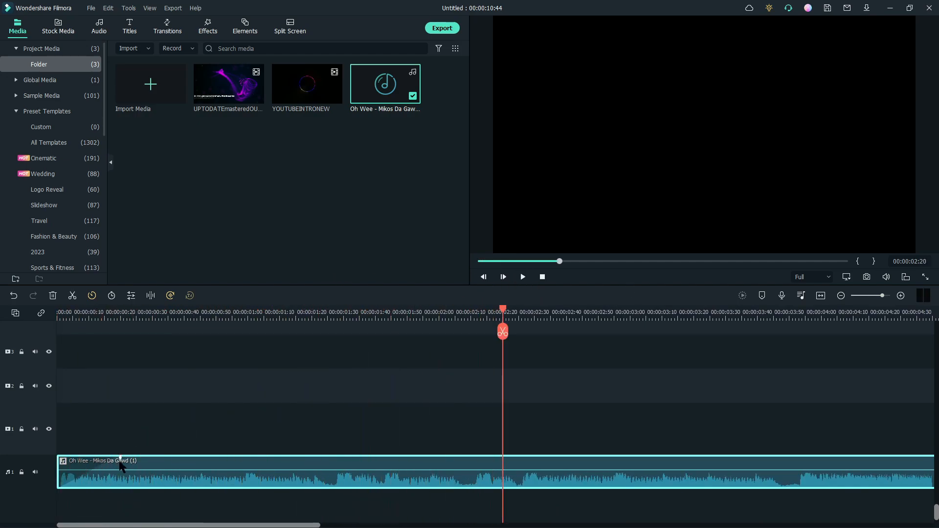
- Lengthen the audio clip's fade-in and preview it from the timeline start
{"action": "left_click_drag", "start_coordinate": [120, 463], "coordinate": [425, 463]}
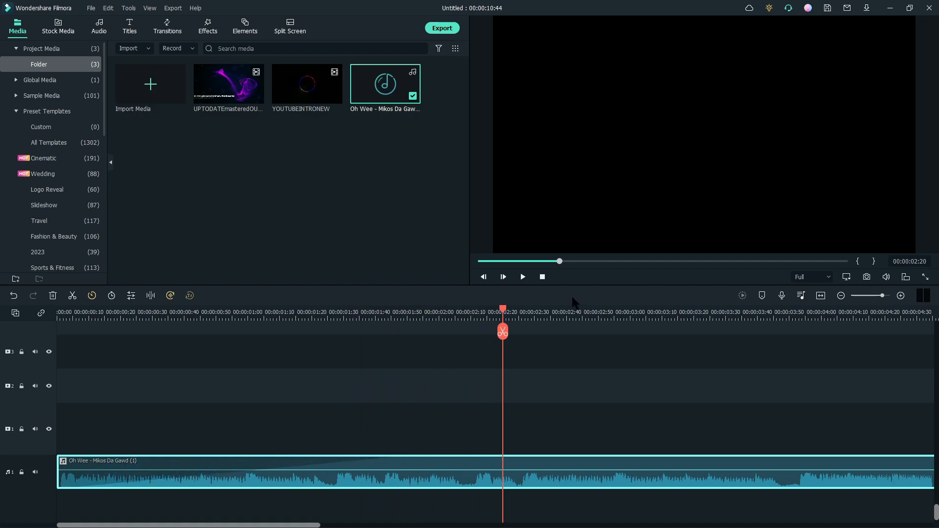
{"action": "left_click_drag", "start_coordinate": [504, 310], "coordinate": [54, 349]}
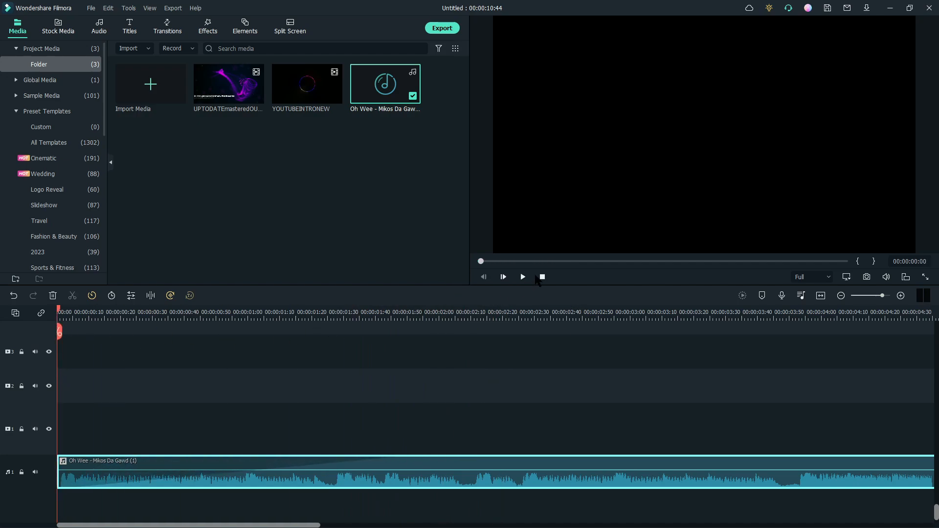
{"action": "left_click", "coordinate": [524, 278]}
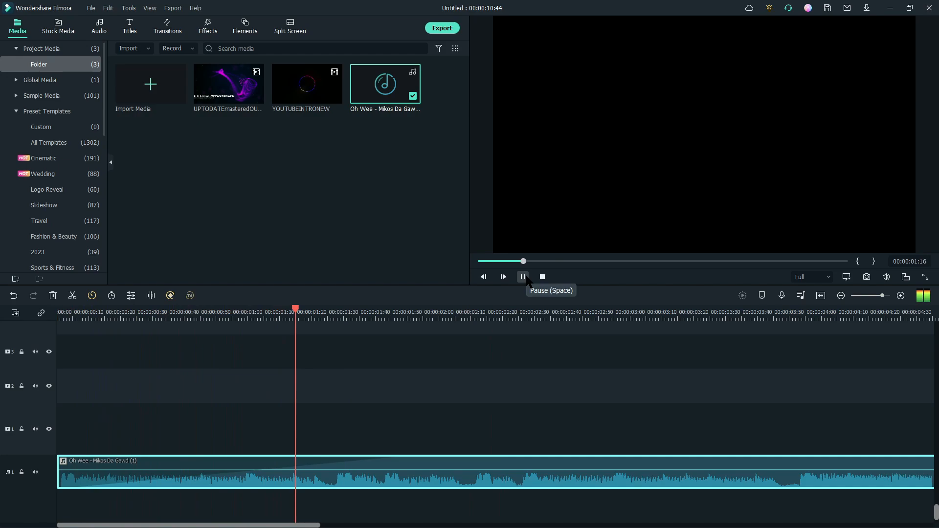
{"action": "left_click", "coordinate": [523, 277]}
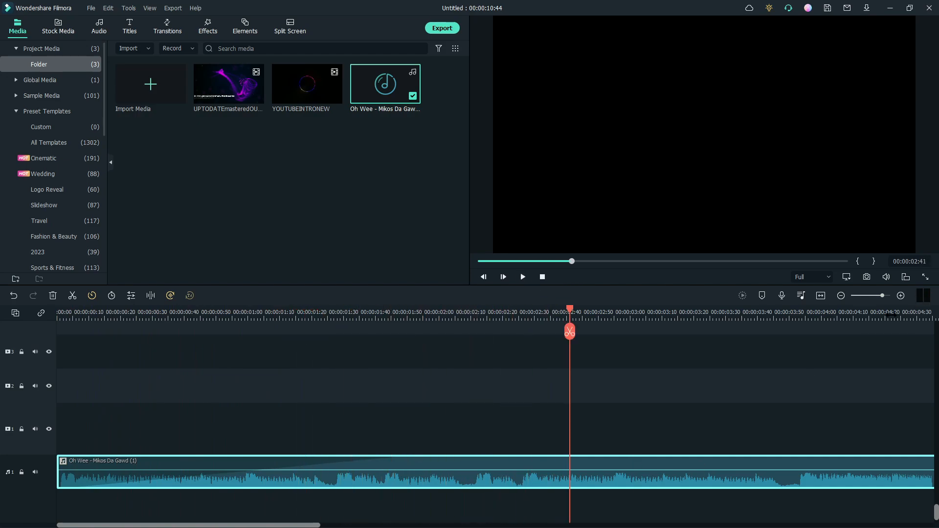
- Lengthen the fade-out at the end of the audio clip
{"action": "left_click", "coordinate": [842, 295]}
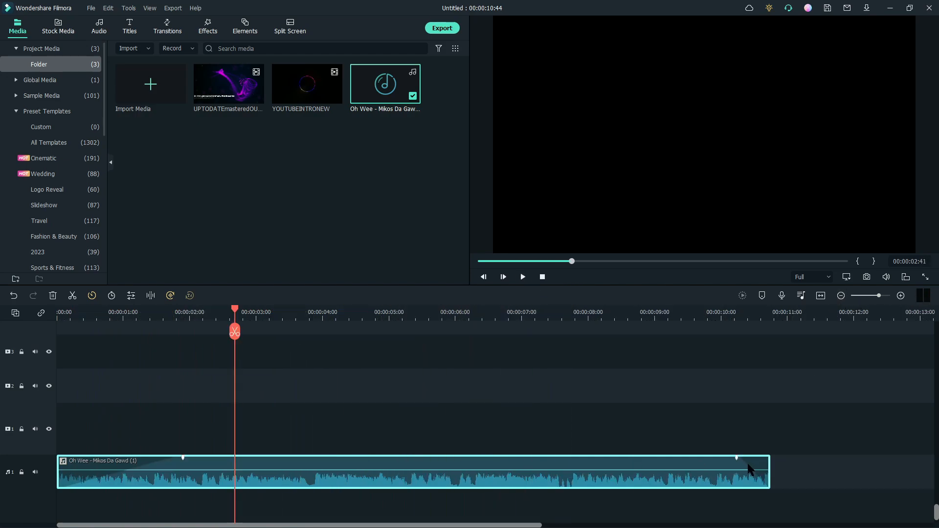
{"action": "left_click_drag", "start_coordinate": [736, 460], "coordinate": [656, 463]}
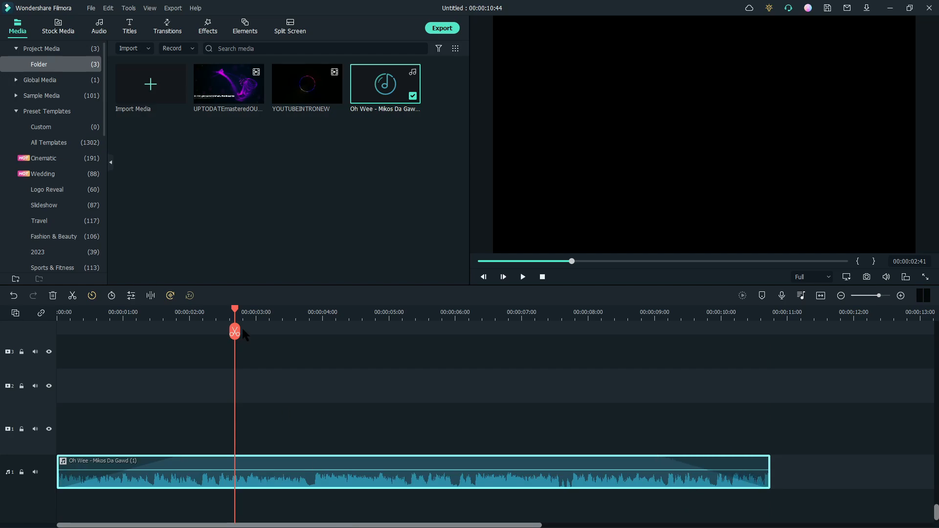
- Search the effects for music, place Bass Drops 1 on track 1 stretched to the audio's end, and preview it
{"action": "left_click", "coordinate": [207, 29]}
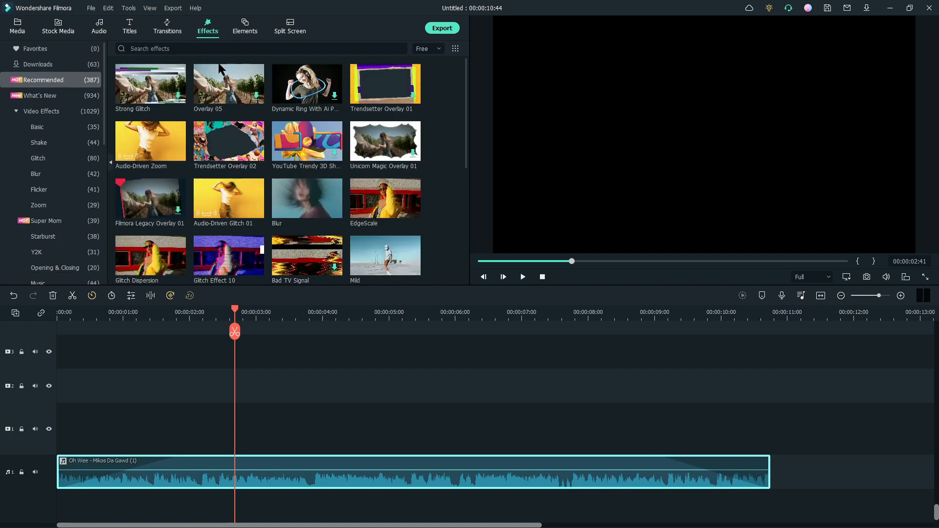
{"action": "left_click", "coordinate": [246, 48]}
{"action": "type", "text": "music"}
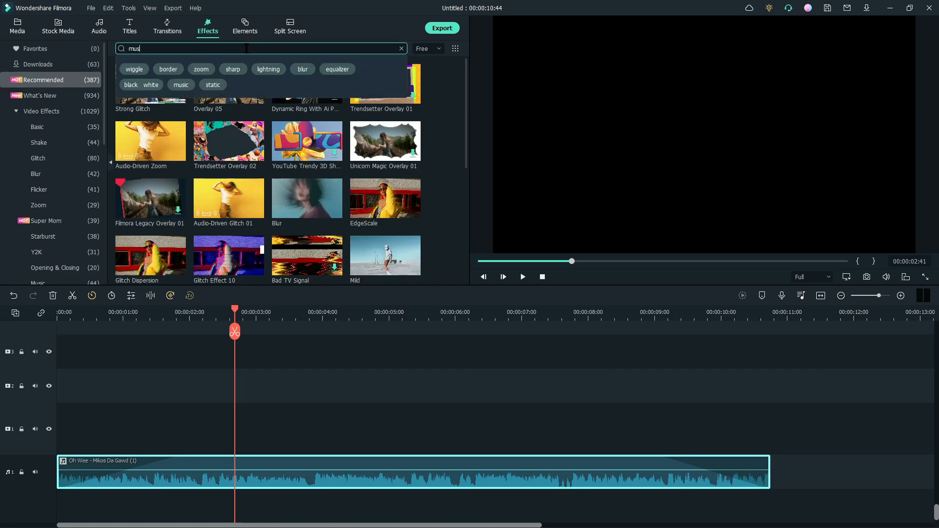
{"action": "key", "text": "Return"}
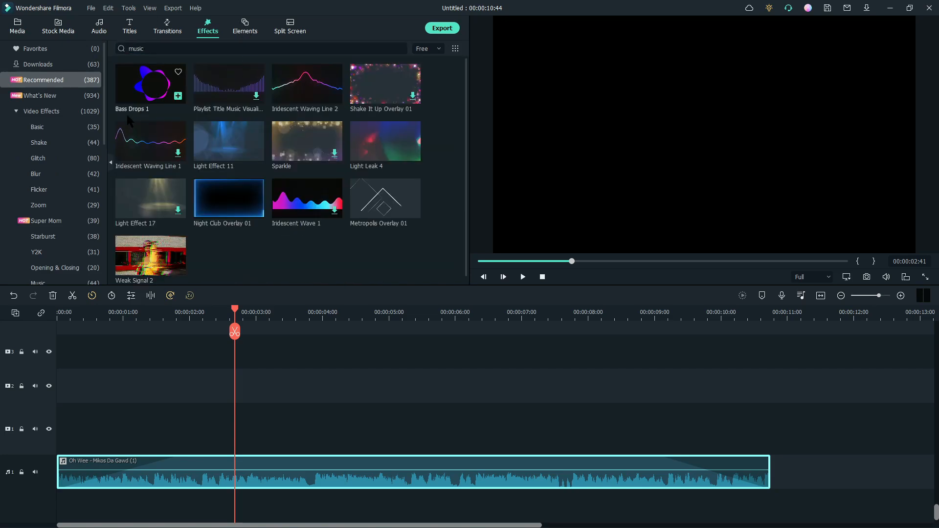
{"action": "left_click_drag", "start_coordinate": [151, 82], "coordinate": [63, 432]}
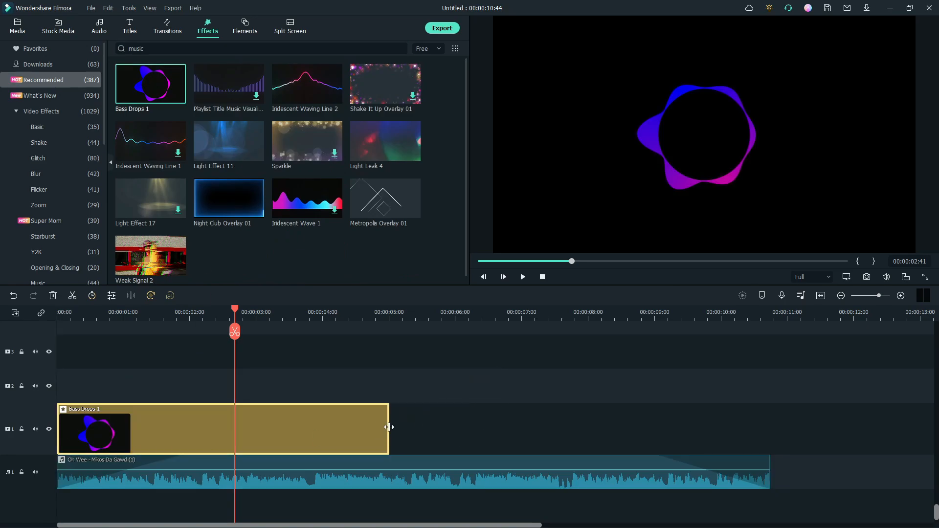
{"action": "left_click_drag", "start_coordinate": [389, 427], "coordinate": [770, 428]}
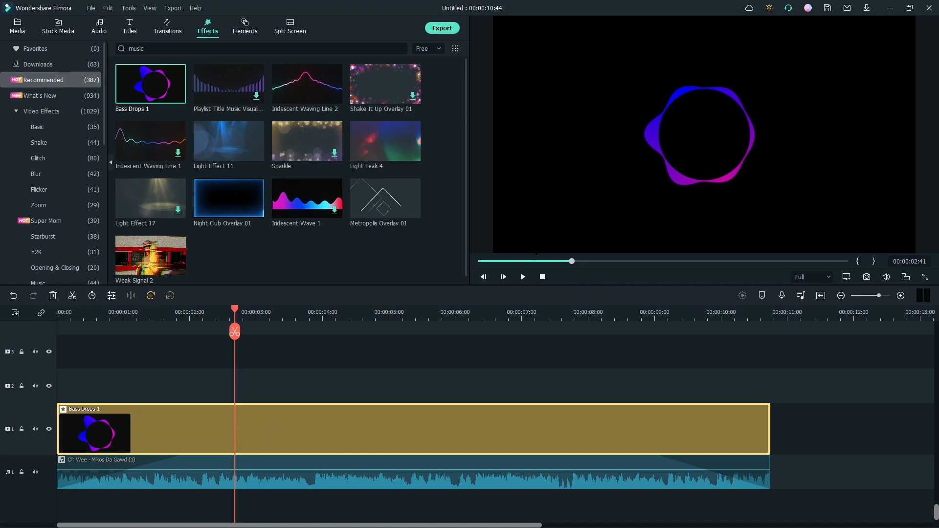
{"action": "left_click", "coordinate": [523, 278]}
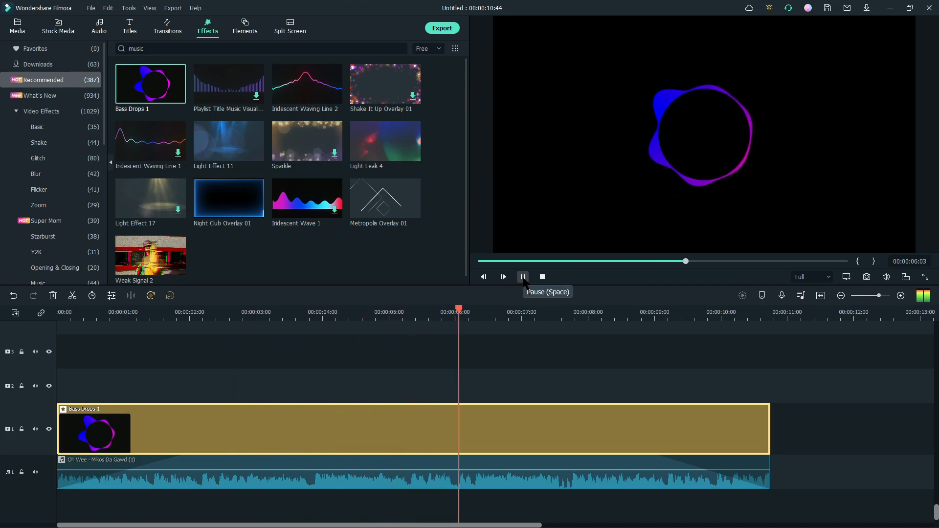
{"action": "left_click", "coordinate": [523, 277]}
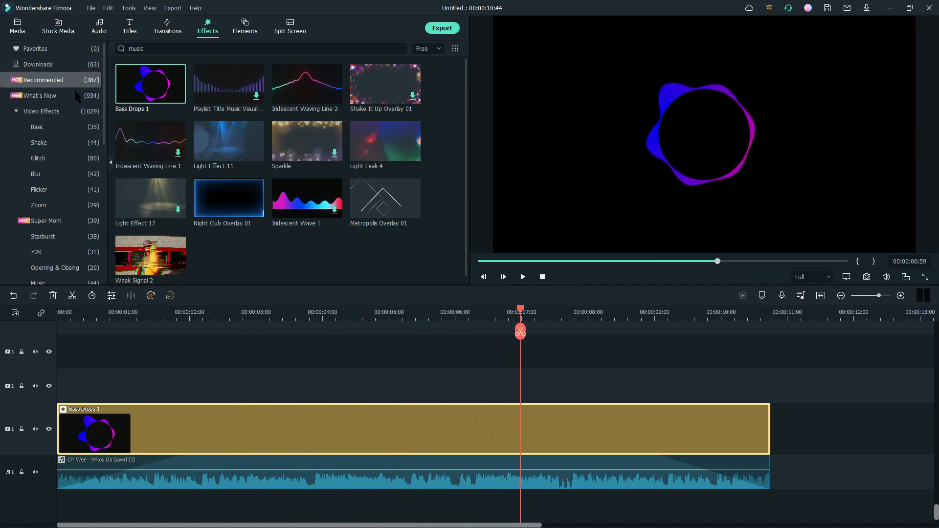
- Import the 2-suicideboys image from the Desktop into the project media
{"action": "left_click", "coordinate": [17, 26]}
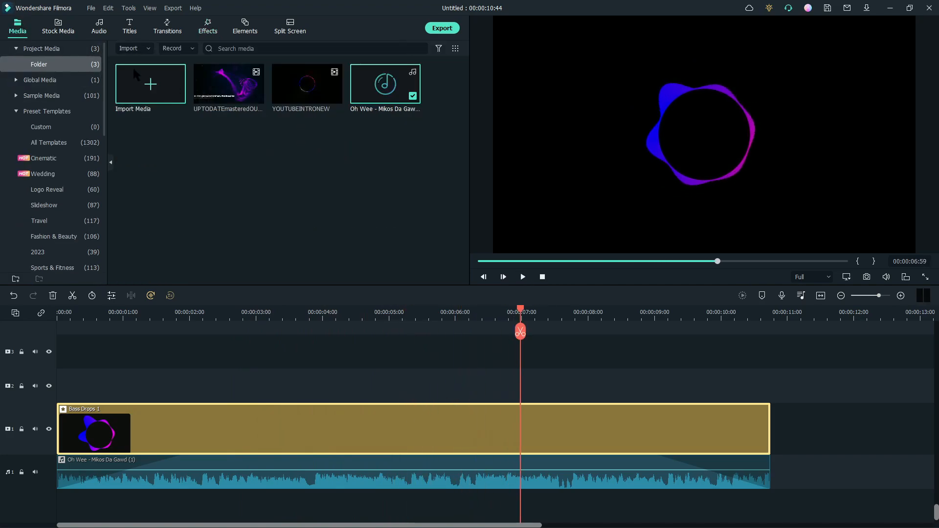
{"action": "left_click", "coordinate": [133, 68]}
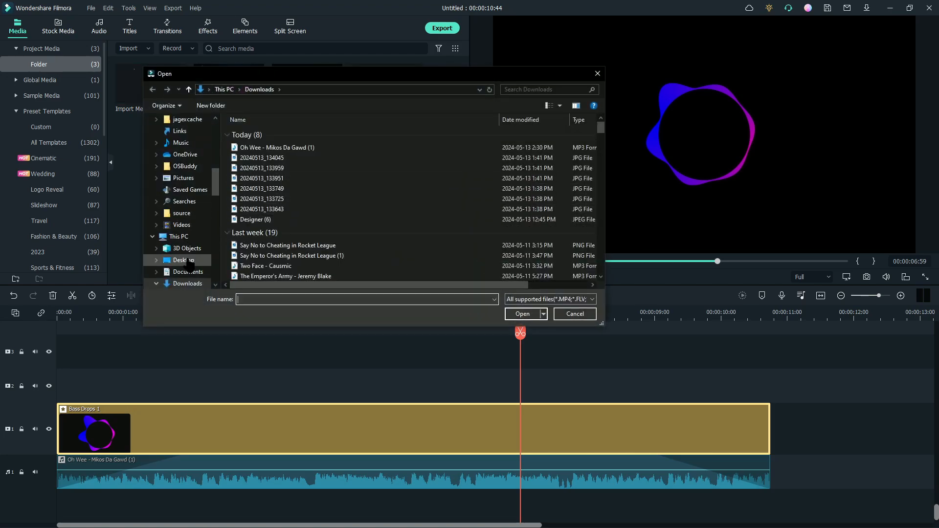
{"action": "left_click", "coordinate": [184, 259]}
{"action": "double_click", "coordinate": [357, 226]}
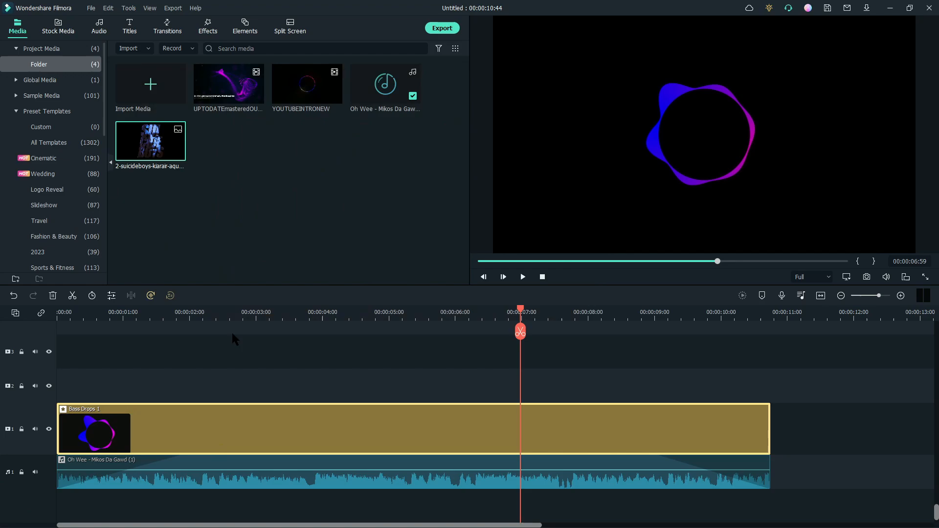
- Delete the Bass Drops clip, place the 2-suicideboys image on track 1 stretched to the audio's end, and preview
{"action": "key", "text": "Delete"}
{"action": "left_click_drag", "start_coordinate": [162, 143], "coordinate": [66, 440]}
{"action": "left_click_drag", "start_coordinate": [388, 425], "coordinate": [770, 424]}
{"action": "left_click", "coordinate": [523, 277]}
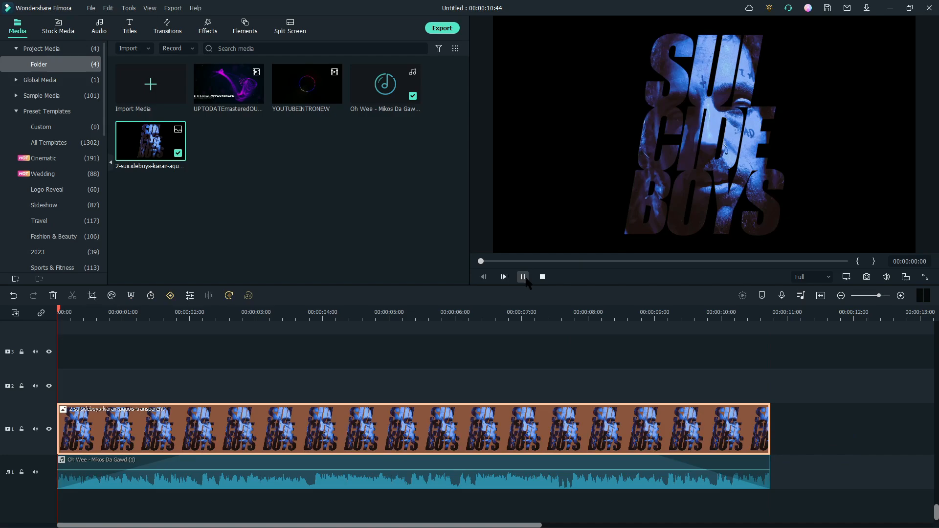
{"action": "left_click", "coordinate": [522, 277]}
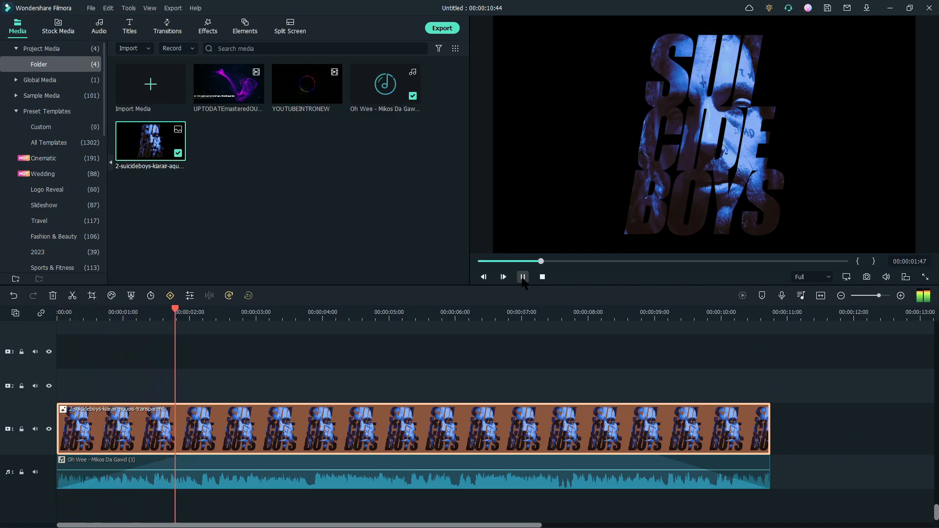
- Search the transitions for fade, apply Fade to the start of the image clip, and play from the start
{"action": "left_click", "coordinate": [169, 29]}
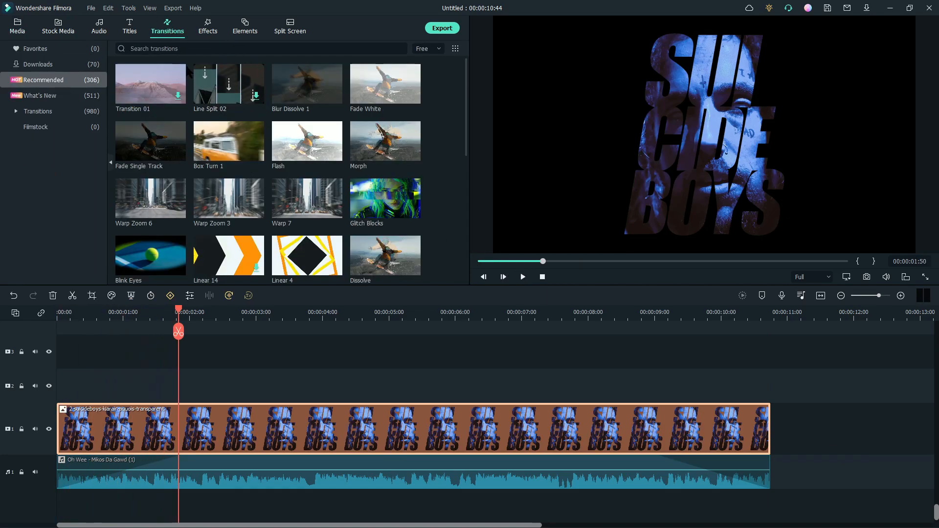
{"action": "left_click", "coordinate": [188, 49]}
{"action": "type", "text": "fade"}
{"action": "key", "text": "Return"}
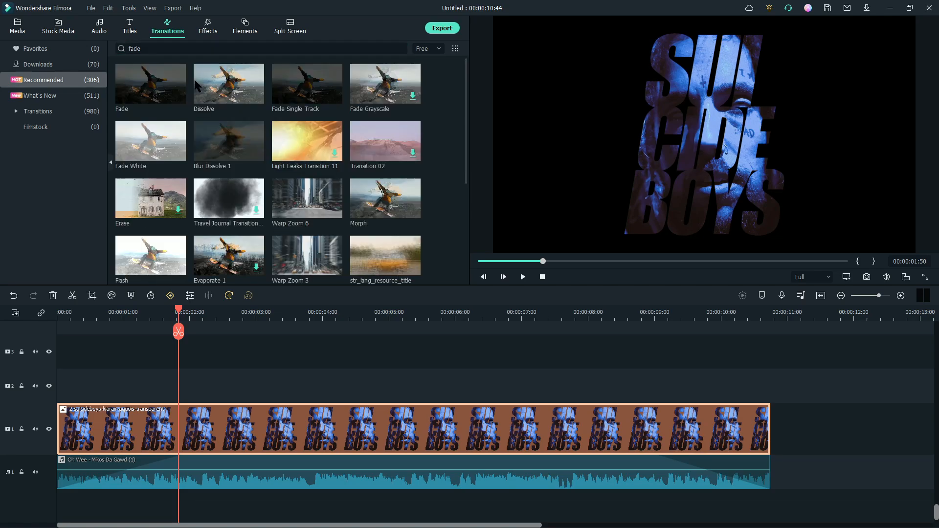
{"action": "left_click_drag", "start_coordinate": [150, 83], "coordinate": [77, 433]}
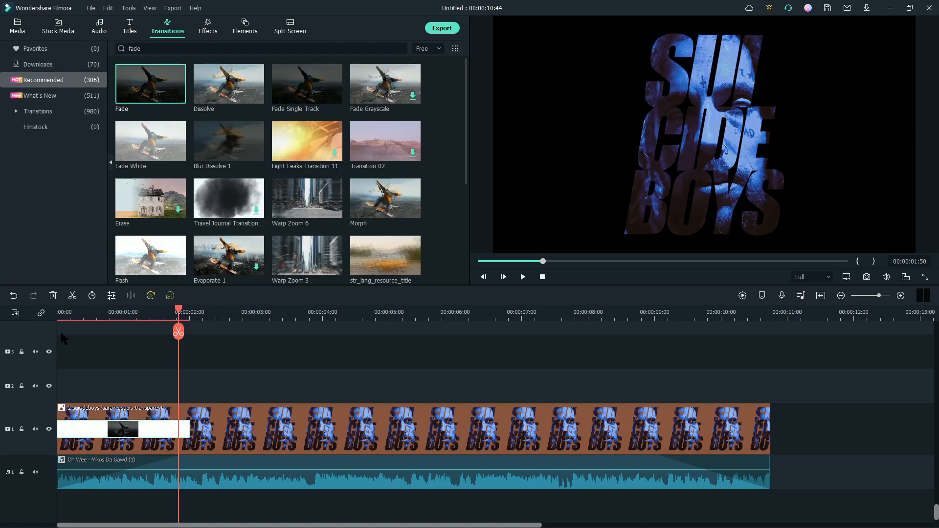
{"action": "left_click", "coordinate": [56, 314]}
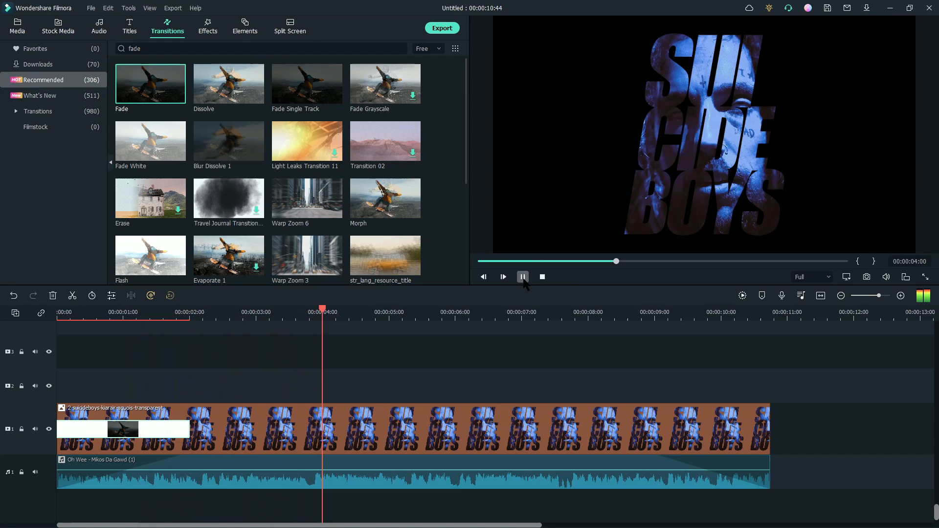
{"action": "left_click", "coordinate": [523, 278]}
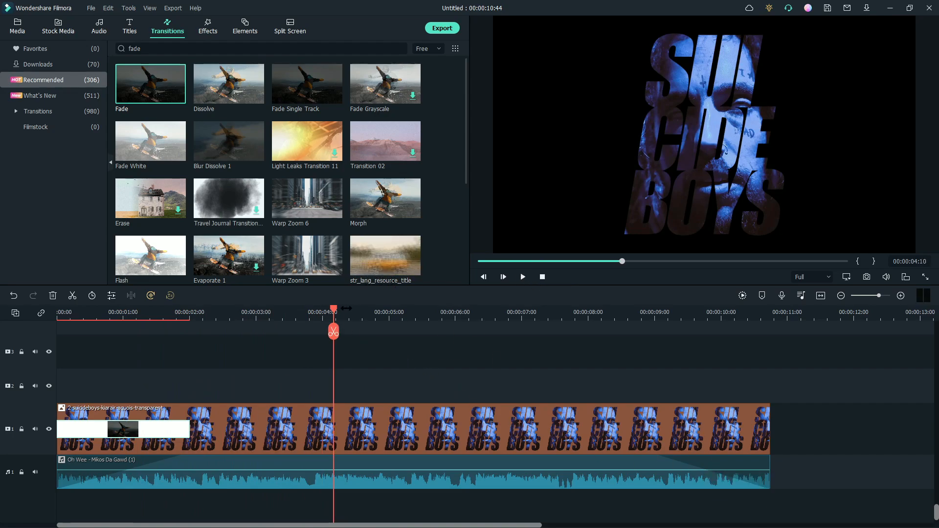
- Add Fast Glitch Titles Title 11 at the start of track 2 and preview it
{"action": "left_click_drag", "start_coordinate": [335, 314], "coordinate": [201, 400]}
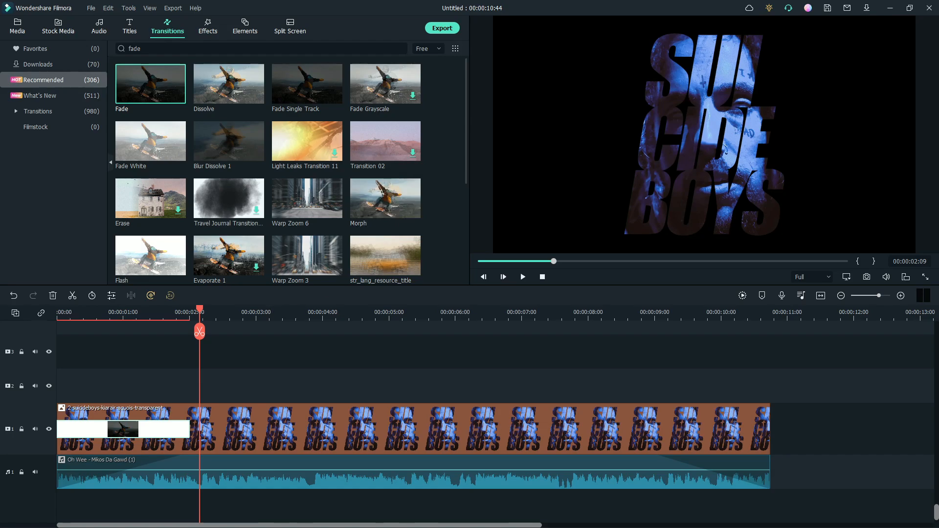
{"action": "left_click", "coordinate": [130, 27]}
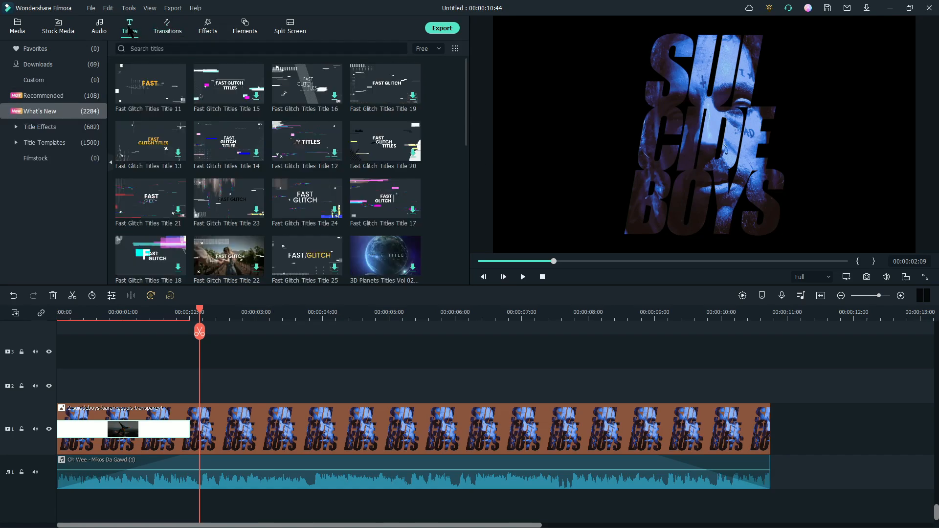
{"action": "left_click_drag", "start_coordinate": [151, 83], "coordinate": [63, 384]}
{"action": "left_click", "coordinate": [119, 313]}
{"action": "left_click", "coordinate": [523, 277]}
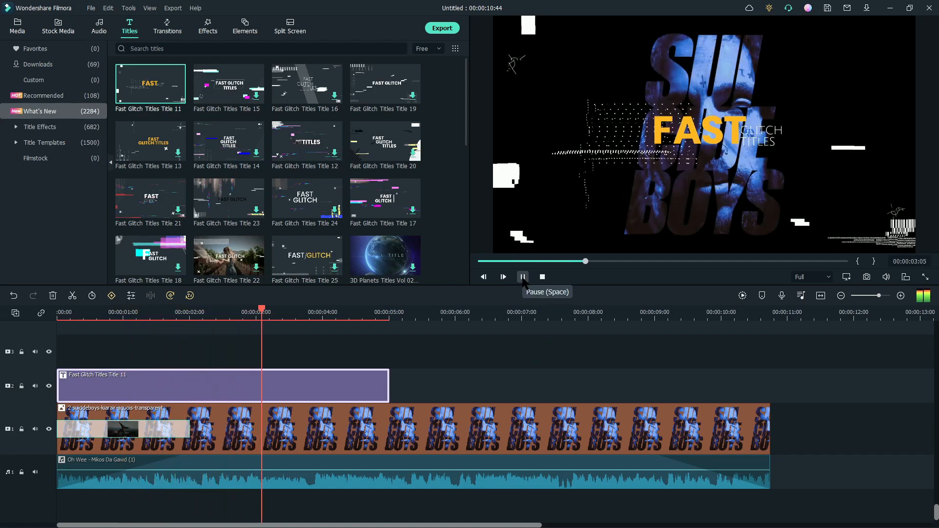
{"action": "left_click", "coordinate": [524, 277]}
- Replace the image clip on track 1 with the Bass Drops 1 effect from a music search, stretched to the audio's end
{"action": "left_click", "coordinate": [520, 443]}
{"action": "key", "text": "Delete"}
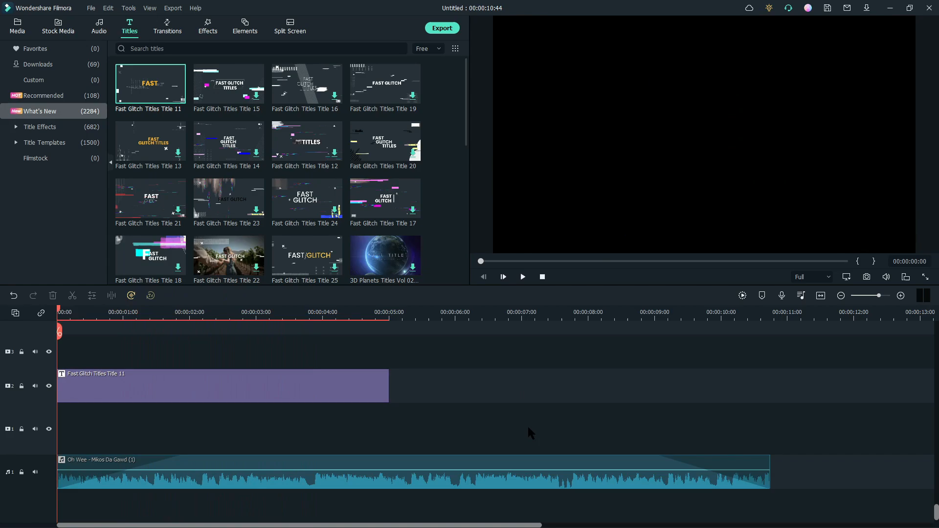
{"action": "left_click", "coordinate": [208, 26]}
{"action": "left_click", "coordinate": [223, 48]}
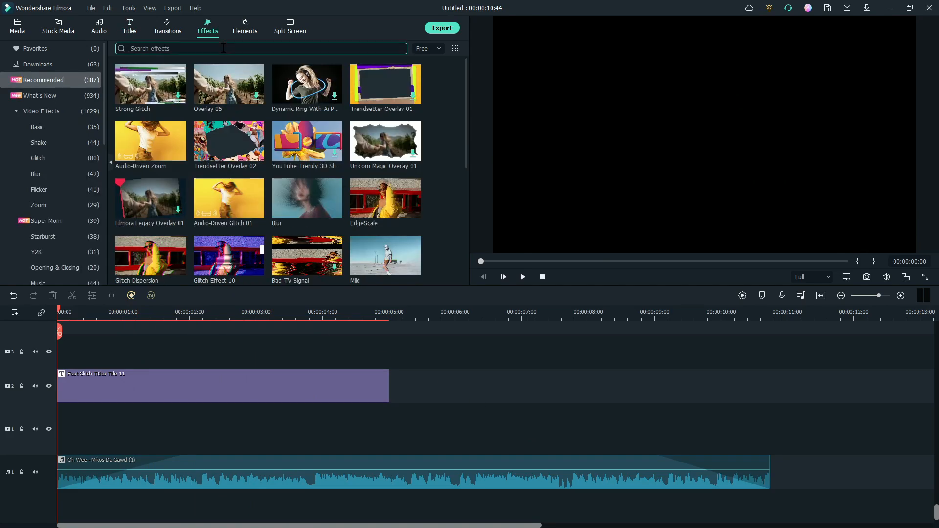
{"action": "type", "text": "music"}
{"action": "key", "text": "Return"}
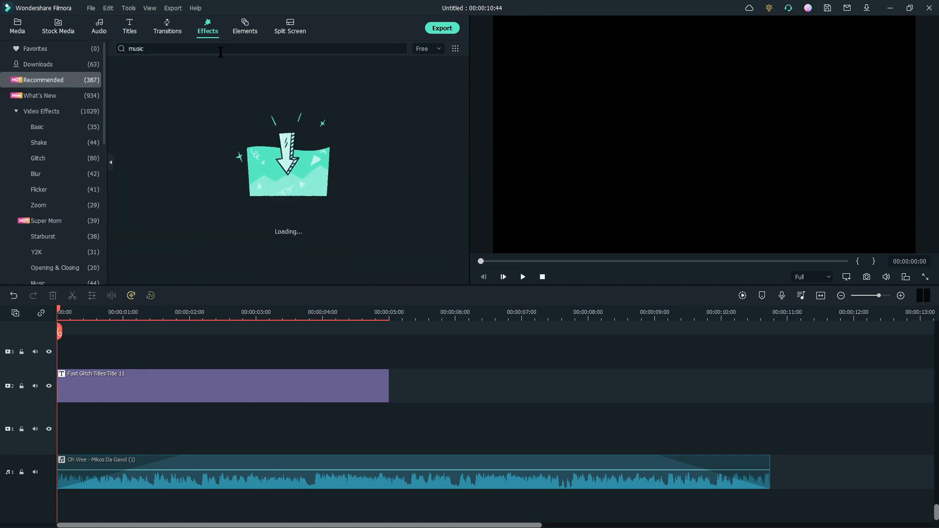
{"action": "left_click_drag", "start_coordinate": [238, 310], "coordinate": [769, 424]}
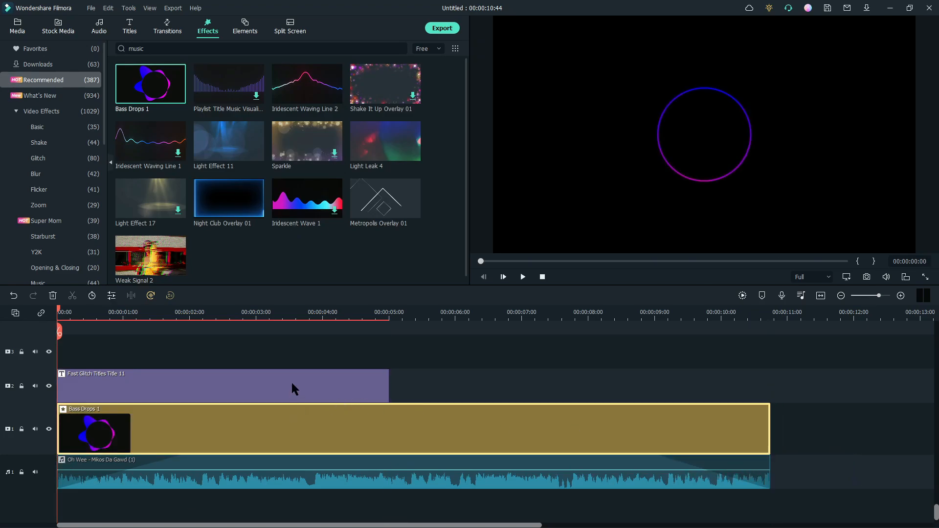
- Move the title clip up to track 3 and place Metropolis Overlay 01 at the start of track 2
{"action": "left_click_drag", "start_coordinate": [292, 389], "coordinate": [292, 355]}
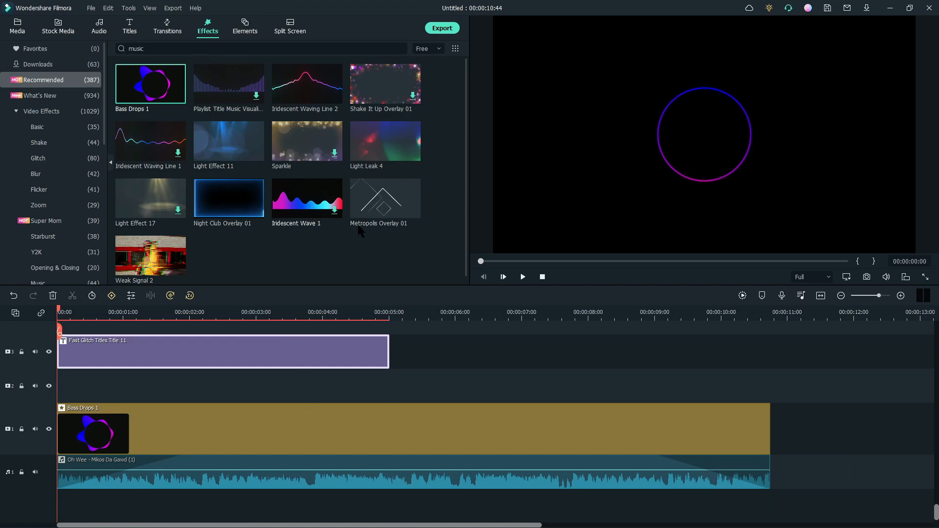
{"action": "left_click", "coordinate": [378, 210]}
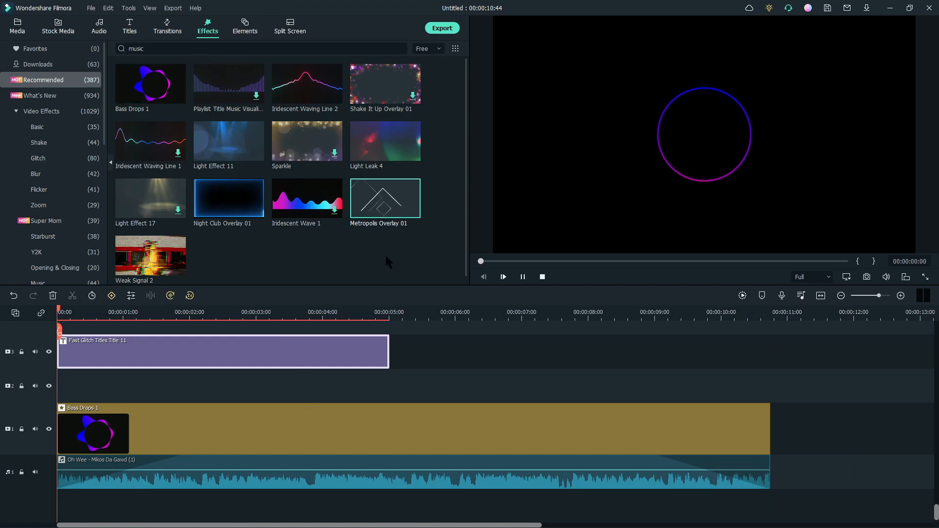
{"action": "left_click_drag", "start_coordinate": [383, 203], "coordinate": [61, 390]}
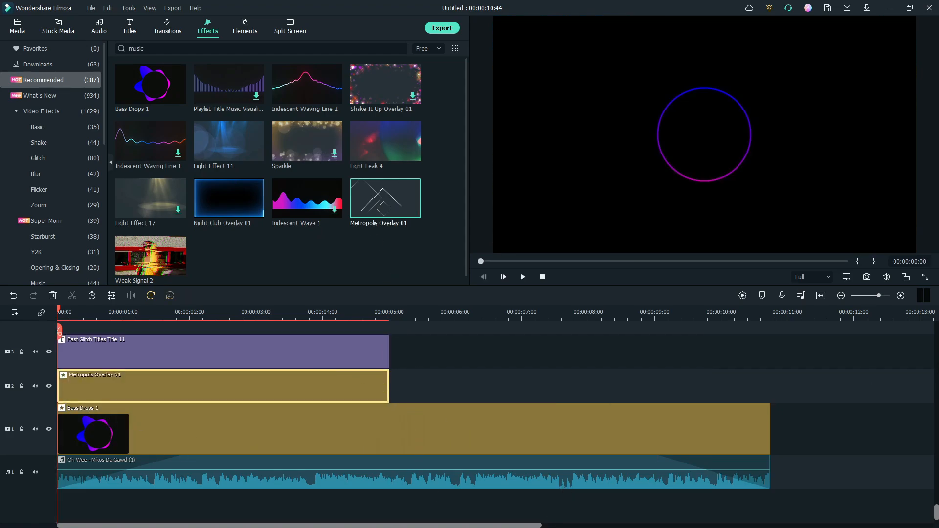
- Open the Metropolis Overlay 01 clip's effect settings and lower its opacity
{"action": "left_click", "coordinate": [841, 295]}
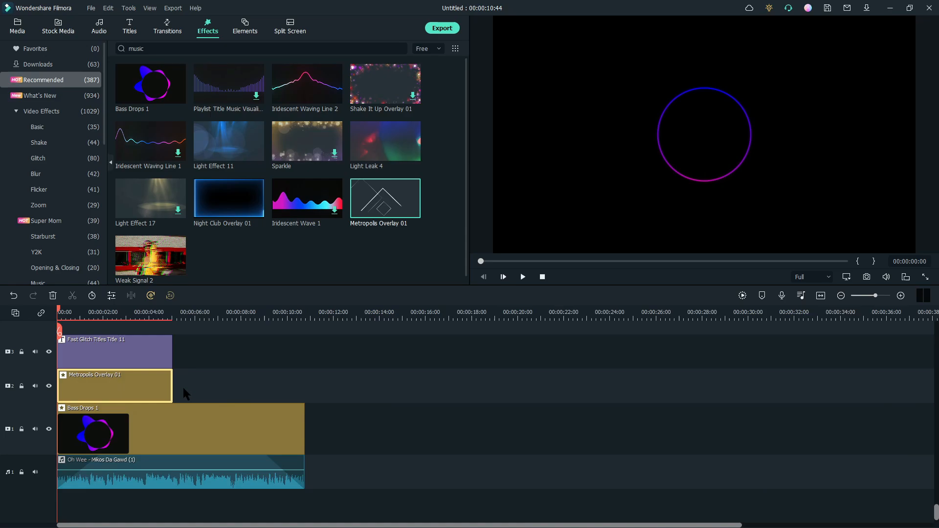
{"action": "double_click", "coordinate": [157, 397]}
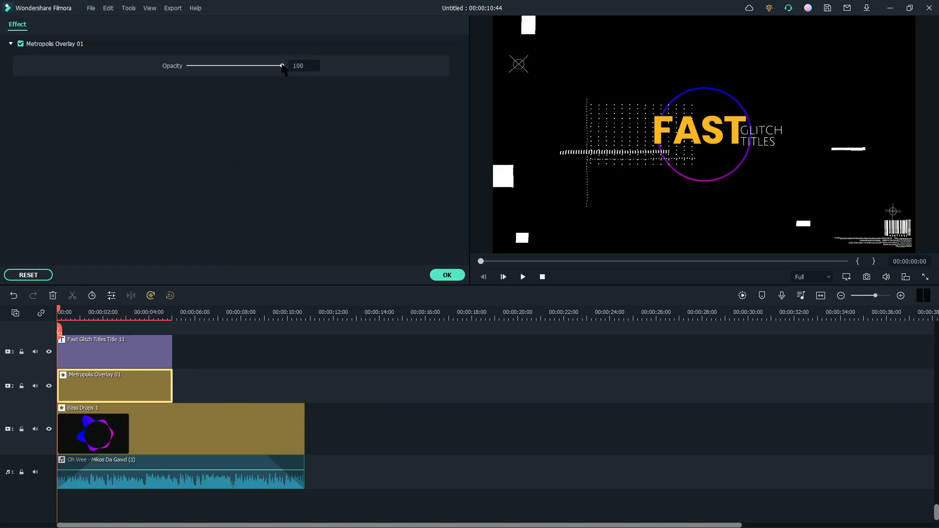
{"action": "left_click_drag", "start_coordinate": [282, 65], "coordinate": [238, 66]}
{"action": "left_click", "coordinate": [447, 275]}
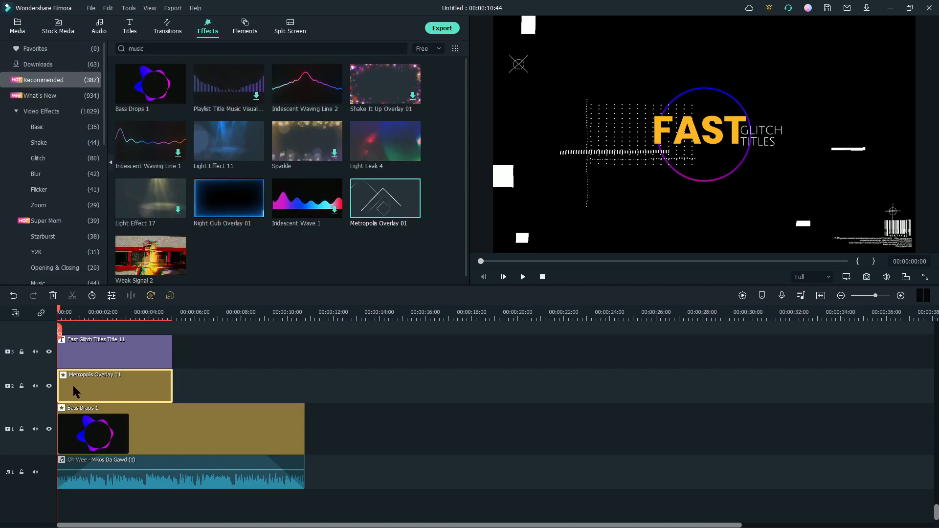
- Preview the timeline, then delete the Fast Glitch title clip from track 3
{"action": "left_click", "coordinate": [523, 277]}
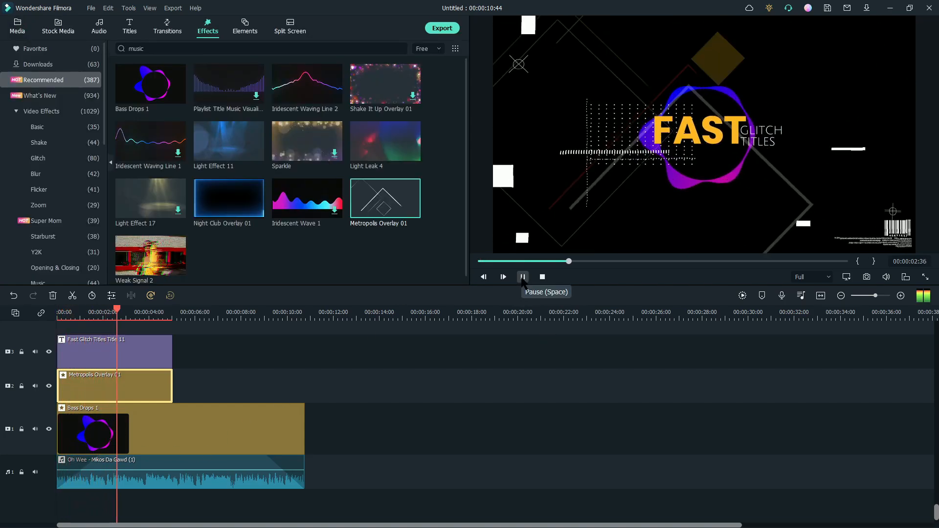
{"action": "left_click", "coordinate": [523, 277]}
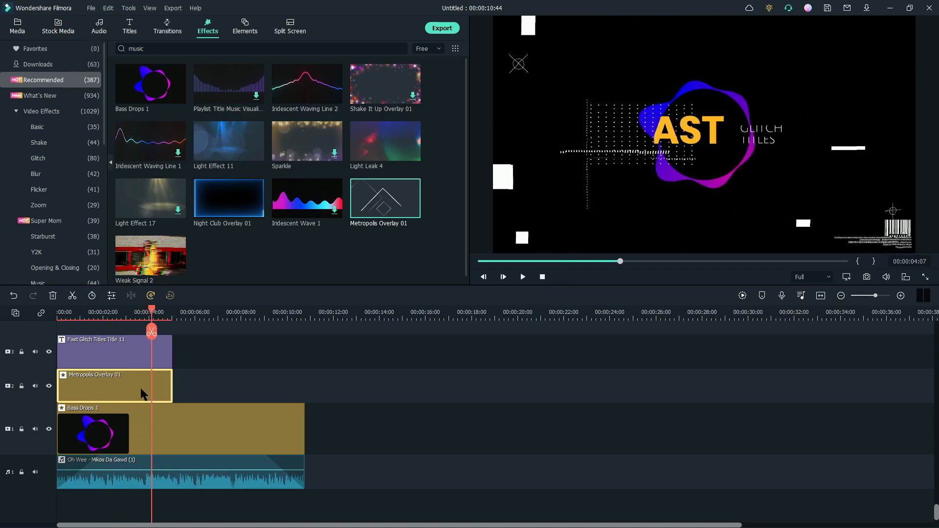
{"action": "left_click", "coordinate": [146, 351]}
{"action": "key", "text": "Delete"}
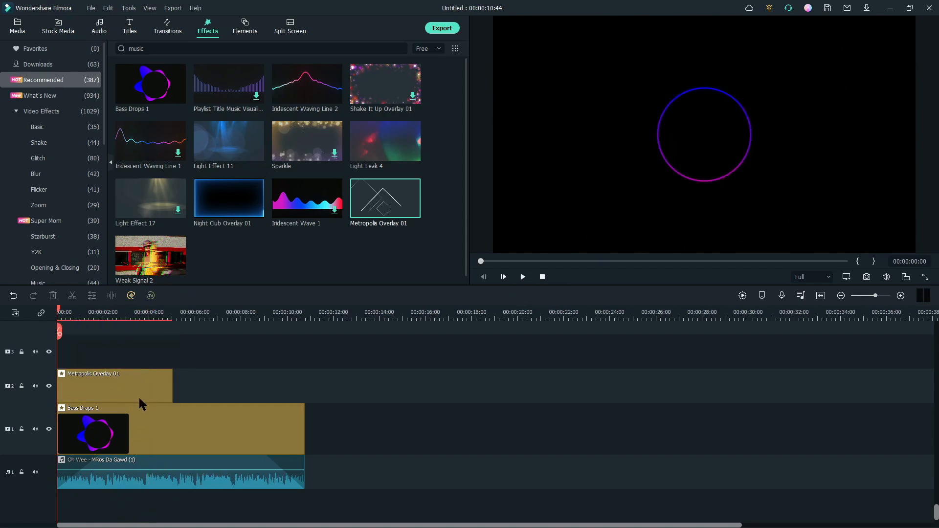
- Copy the Metropolis overlay and paste a copy at about 5 s on track 2
{"action": "left_click", "coordinate": [139, 396]}
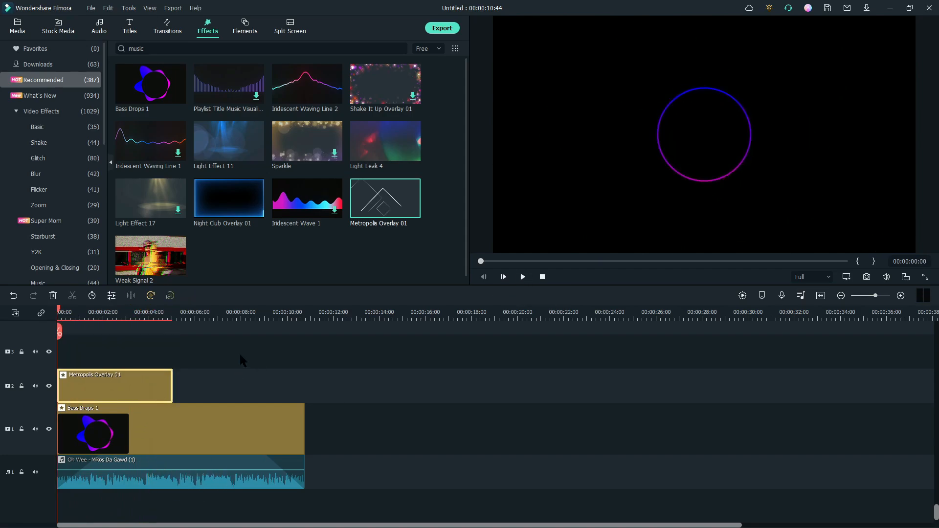
{"action": "left_click", "coordinate": [175, 317]}
{"action": "key", "text": "ctrl+v"}
{"action": "left_click_drag", "start_coordinate": [249, 392], "coordinate": [244, 391]}
{"action": "left_click", "coordinate": [169, 316]}
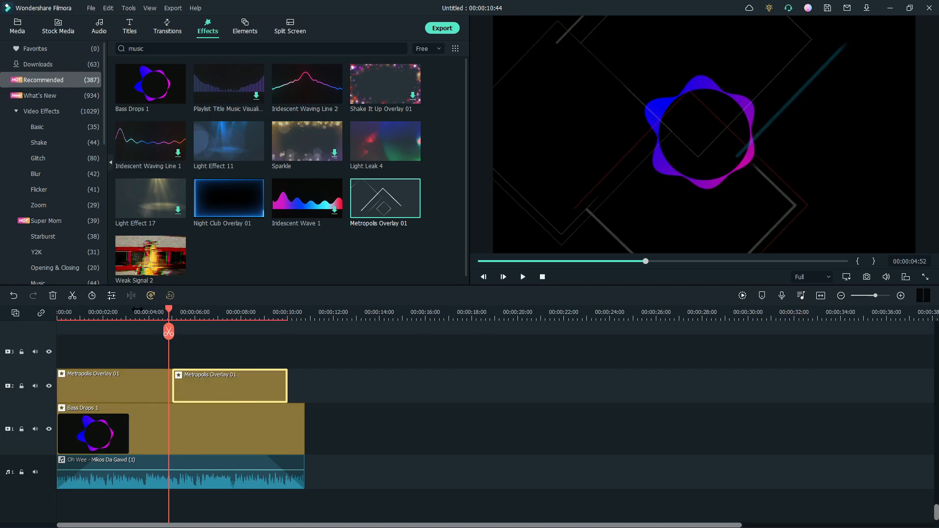
- Preview the overlays and move the pasted copy up to track 3, starting at about 4.5 s
{"action": "left_click", "coordinate": [162, 316]}
{"action": "left_click", "coordinate": [524, 279]}
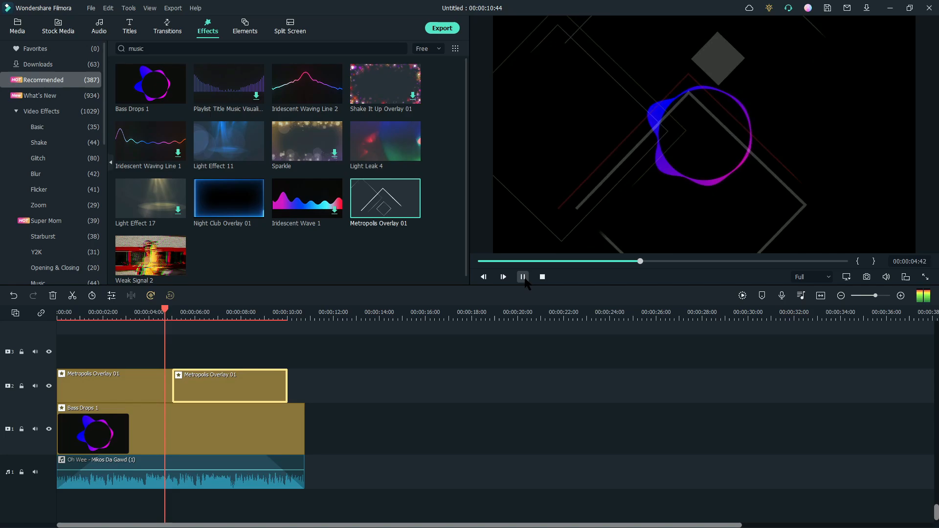
{"action": "left_click", "coordinate": [523, 277]}
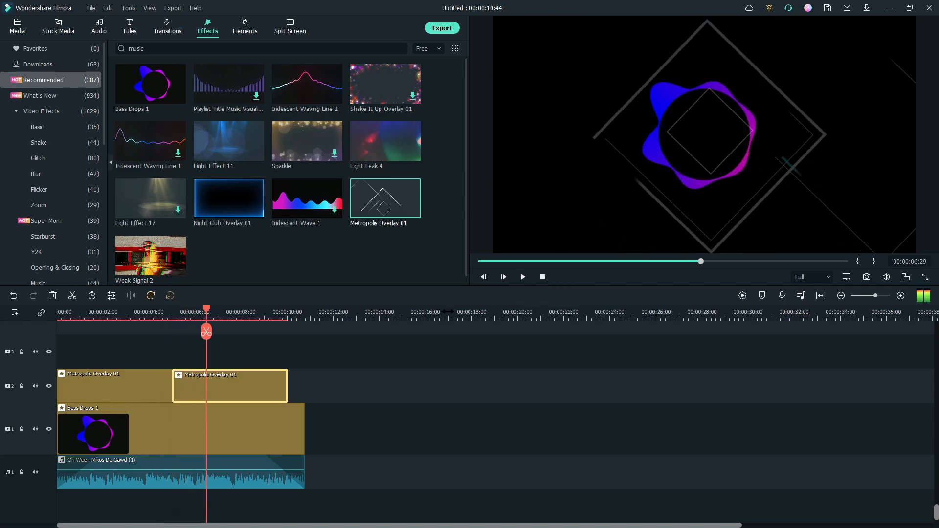
{"action": "left_click_drag", "start_coordinate": [210, 393], "coordinate": [205, 356]}
- Paste two more overlay copies near 10 s on track 2, keeping only the first, trimmed to end with the audio
{"action": "left_click", "coordinate": [277, 318]}
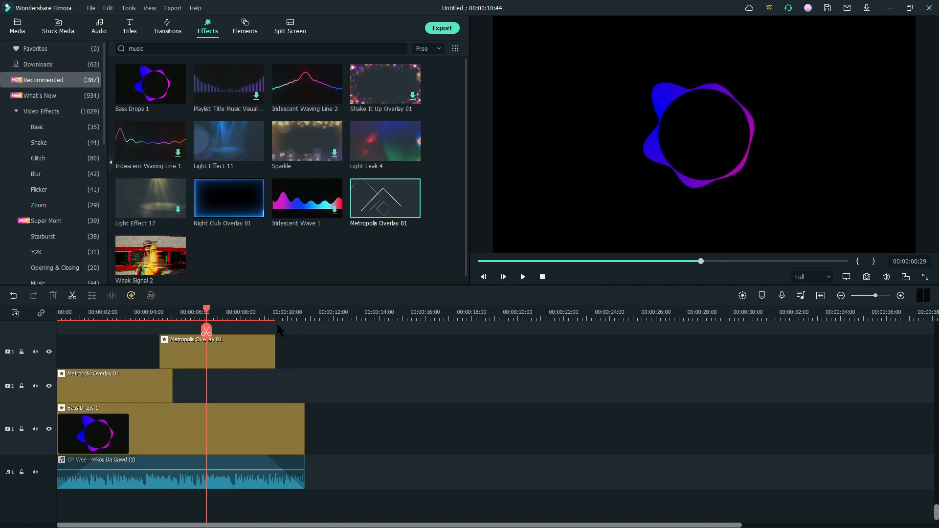
{"action": "key", "text": "ctrl+v"}
{"action": "key", "text": "ctrl+v"}
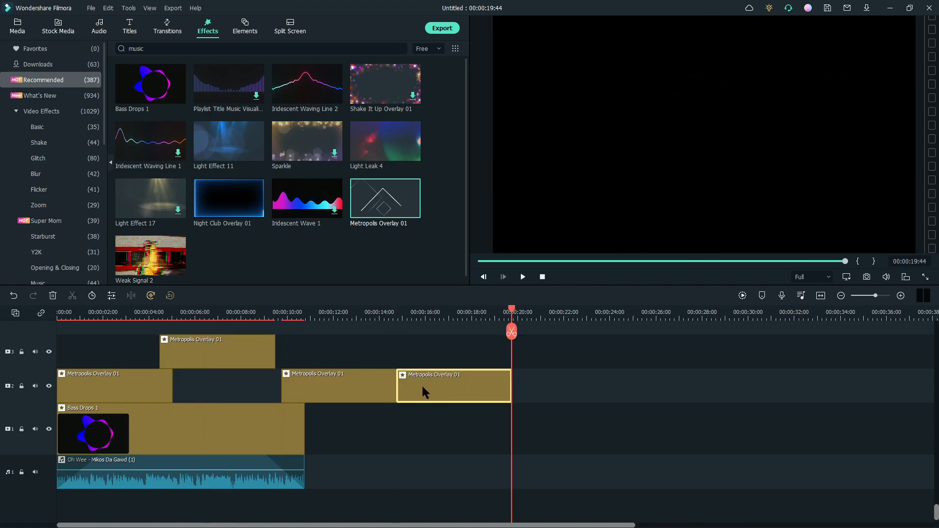
{"action": "left_click_drag", "start_coordinate": [355, 384], "coordinate": [305, 385]}
{"action": "left_click", "coordinate": [427, 385]}
{"action": "key", "text": "Delete"}
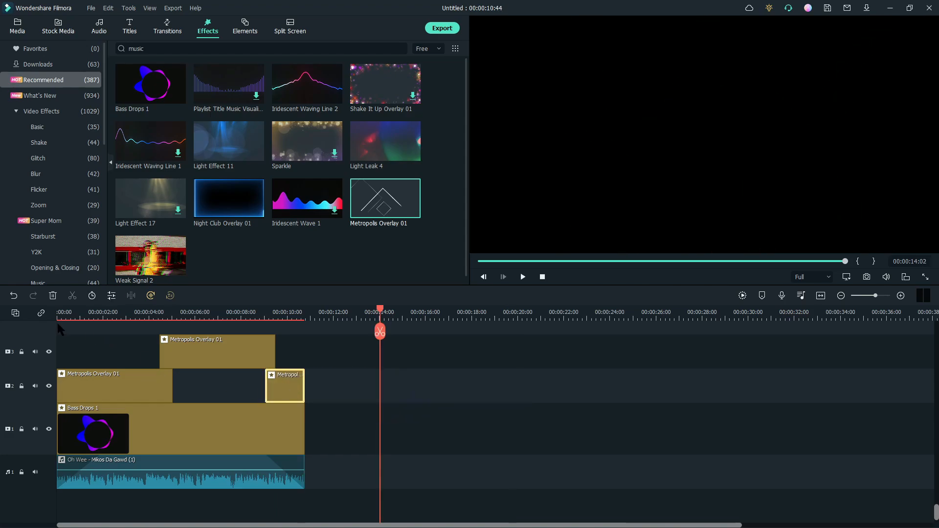
- Play the whole timeline from the start to review the layered overlays
{"action": "left_click", "coordinate": [66, 324]}
{"action": "left_click", "coordinate": [523, 277]}
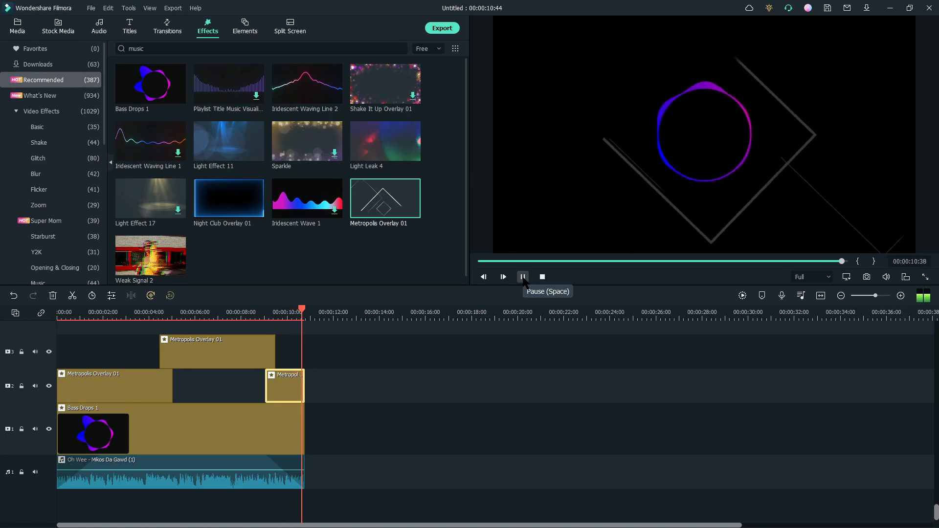
{"action": "scroll", "coordinate": [402, 441], "scroll_direction": "up", "scroll_amount": 2}
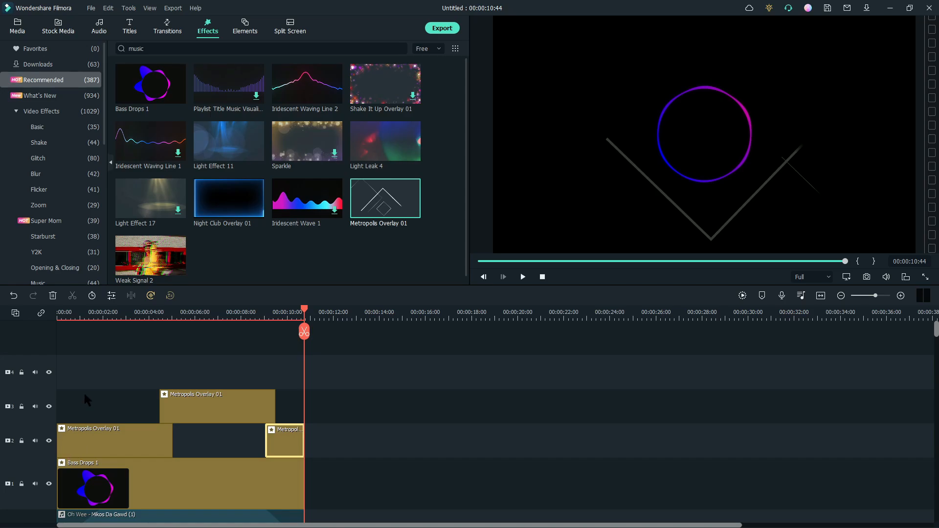
{"action": "scroll", "coordinate": [293, 453], "scroll_direction": "down", "scroll_amount": 1}
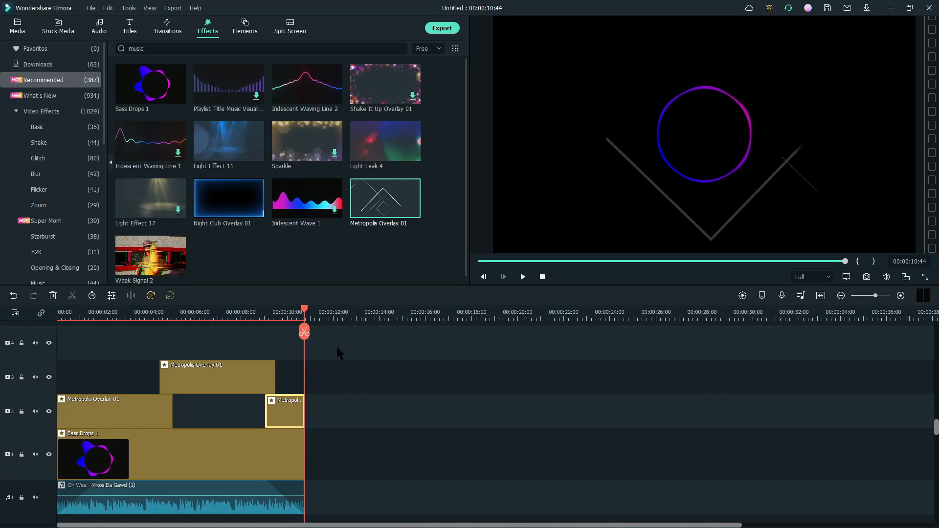
- Search the transitions for fade, apply Fade to the start of Bass Drops 1, and preview from the start
{"action": "left_click", "coordinate": [167, 26]}
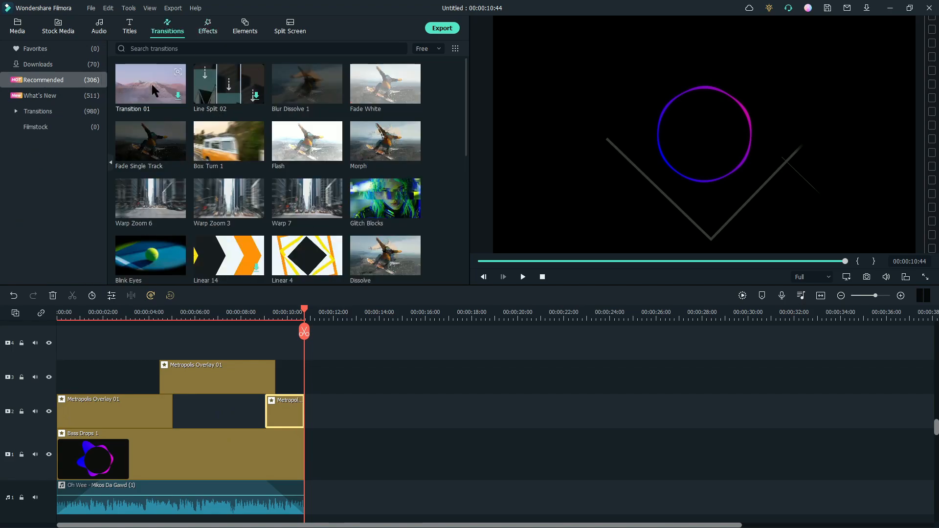
{"action": "scroll", "coordinate": [230, 196], "scroll_direction": "down", "scroll_amount": 10}
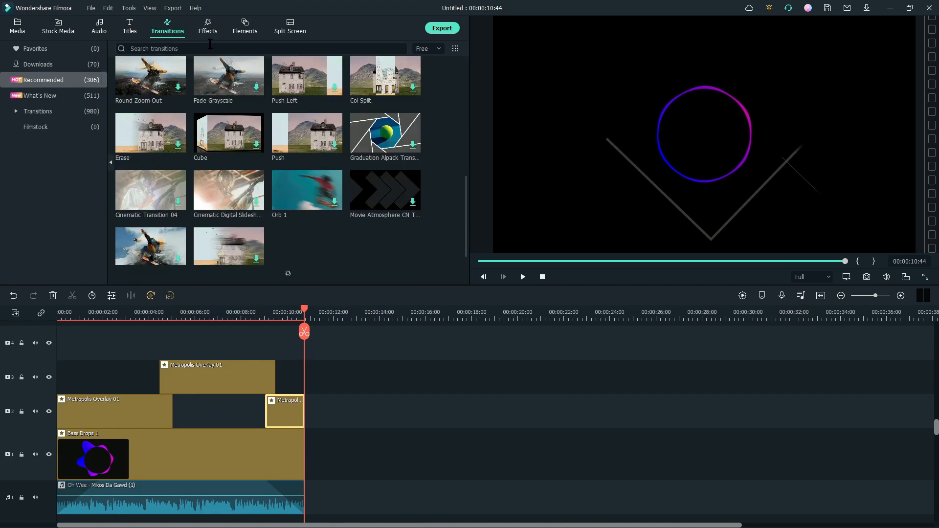
{"action": "type", "text": "fade"}
{"action": "key", "text": "Return"}
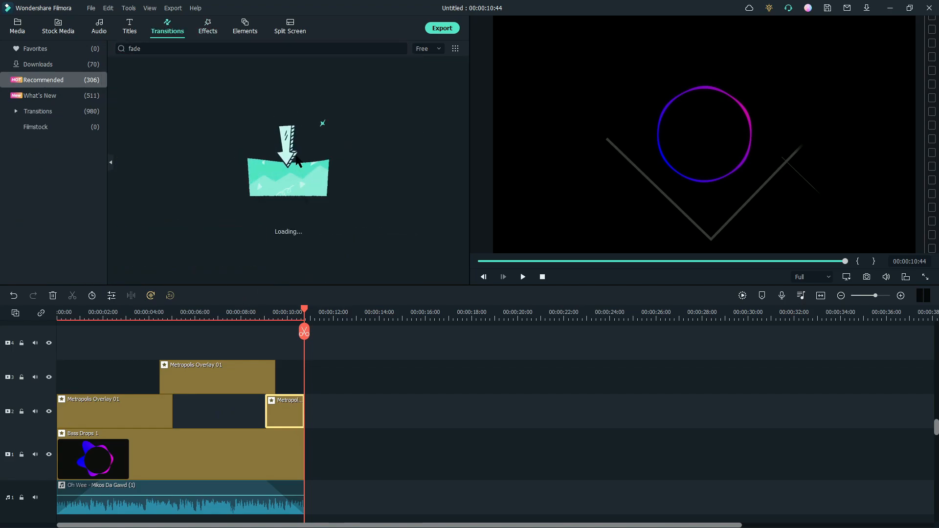
{"action": "left_click_drag", "start_coordinate": [150, 84], "coordinate": [61, 474]}
{"action": "left_click", "coordinate": [60, 314]}
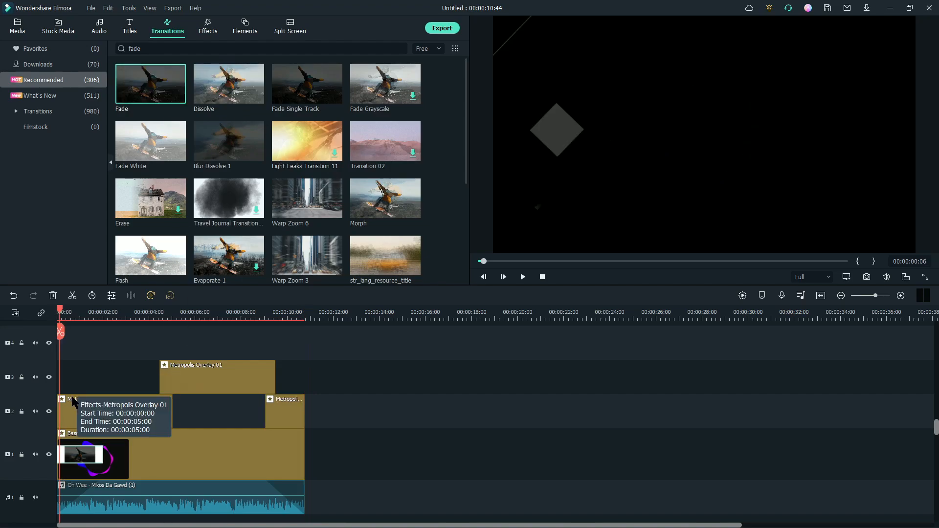
{"action": "left_click", "coordinate": [523, 277]}
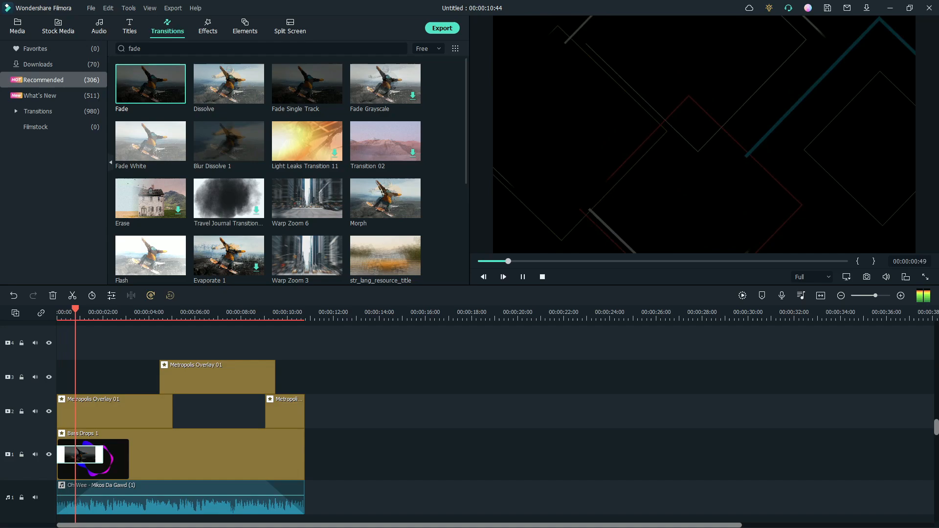
{"action": "left_click", "coordinate": [524, 279]}
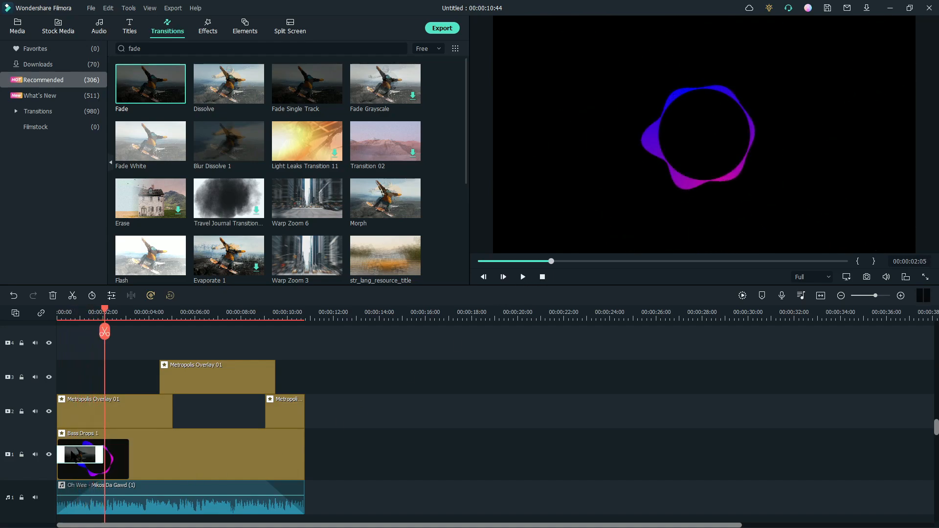
- Move the Fade transition onto the start of the first overlay clip on track 2 and preview it
{"action": "left_click_drag", "start_coordinate": [73, 433], "coordinate": [73, 412]}
{"action": "left_click", "coordinate": [54, 314]}
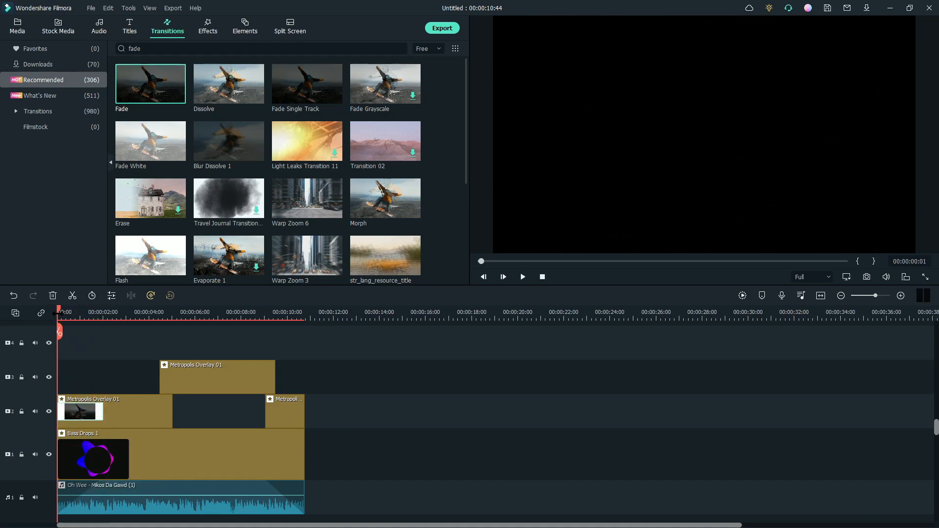
{"action": "left_click", "coordinate": [523, 278]}
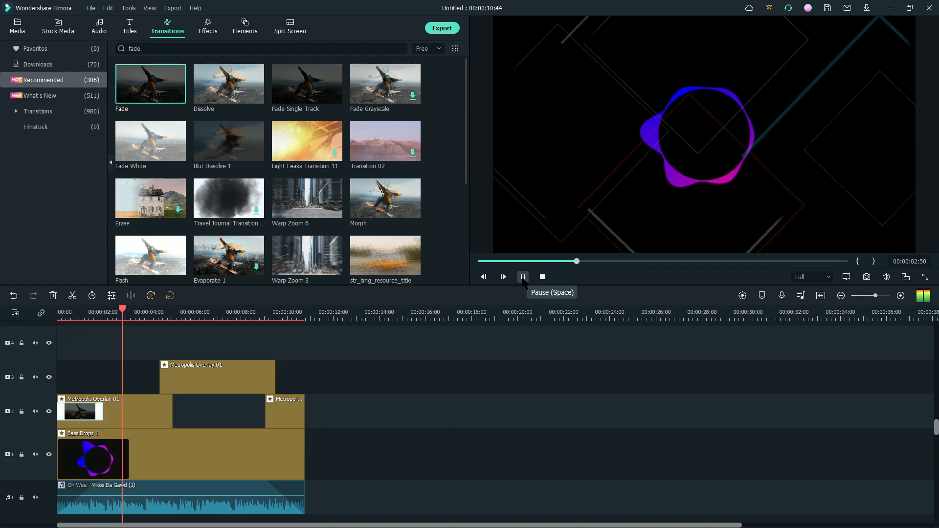
{"action": "left_click", "coordinate": [523, 277]}
- Apply the Fade transition to the end of the last overlay clip on track 2
{"action": "mouse_move", "coordinate": [166, 96]}
{"action": "left_click_drag", "start_coordinate": [167, 96], "coordinate": [301, 412]}
{"action": "left_click", "coordinate": [267, 313]}
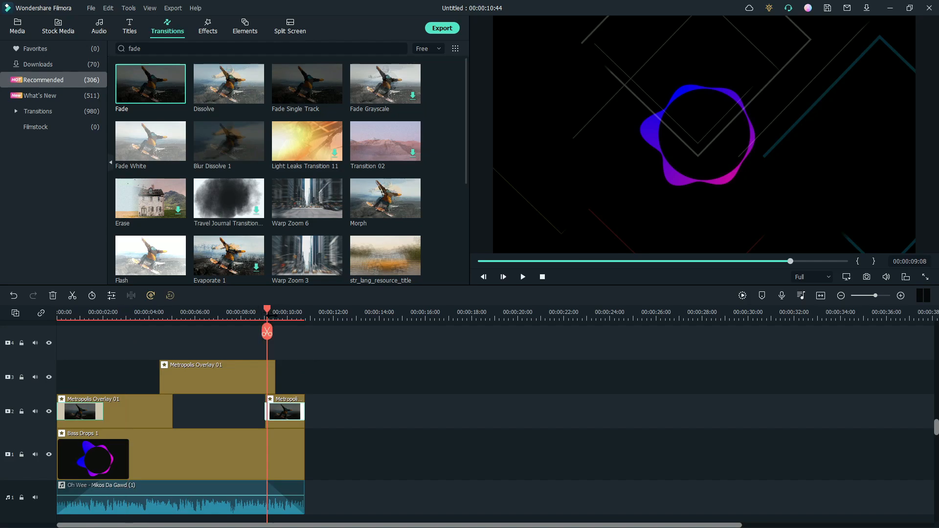
- Trim the end of the Metropolis Overlay 01 clip on track 3 back to about 8 seconds
{"action": "left_click", "coordinate": [246, 313]}
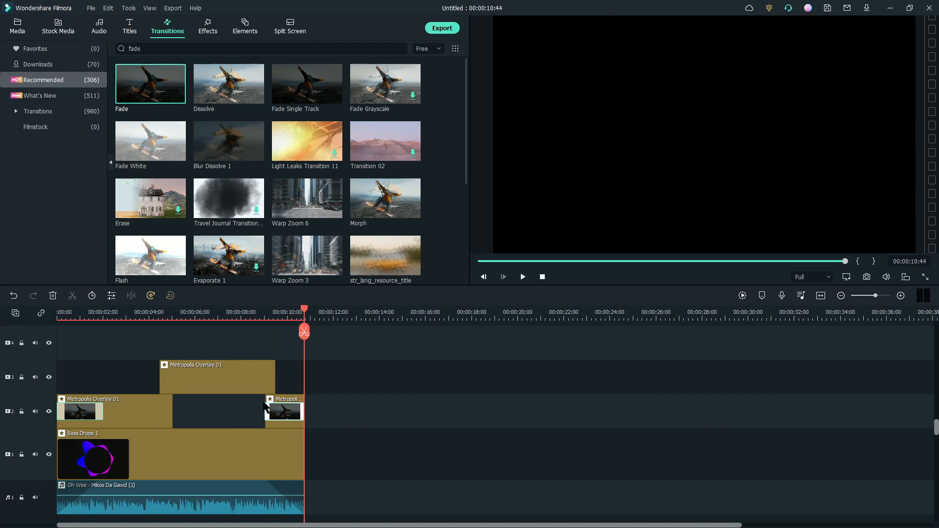
{"action": "left_click_drag", "start_coordinate": [273, 383], "coordinate": [249, 382]}
{"action": "left_click", "coordinate": [276, 422]}
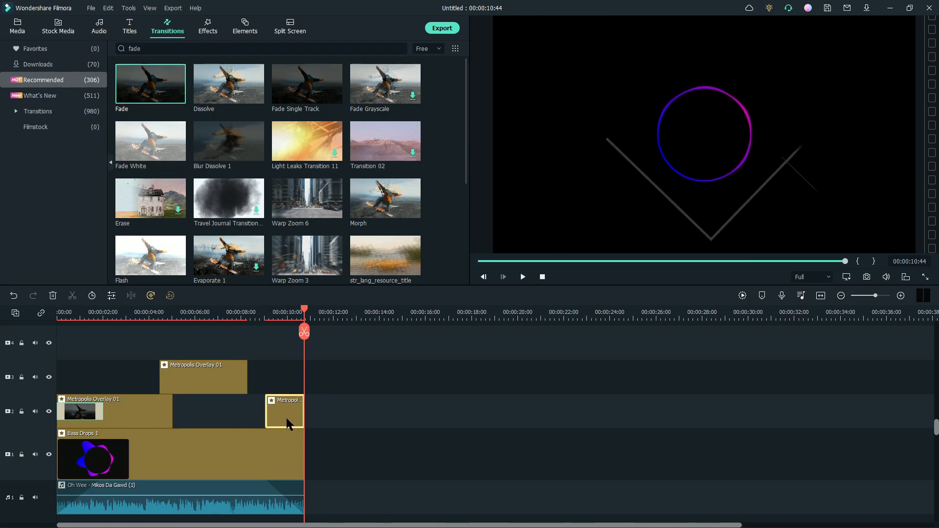
{"action": "key", "text": "Delete"}
{"action": "key", "text": "ctrl+z"}
- Move the last overlay clip on track 2 to start at about 7.8 s and trim its end to the end of the music
{"action": "left_click_drag", "start_coordinate": [315, 412], "coordinate": [283, 420]}
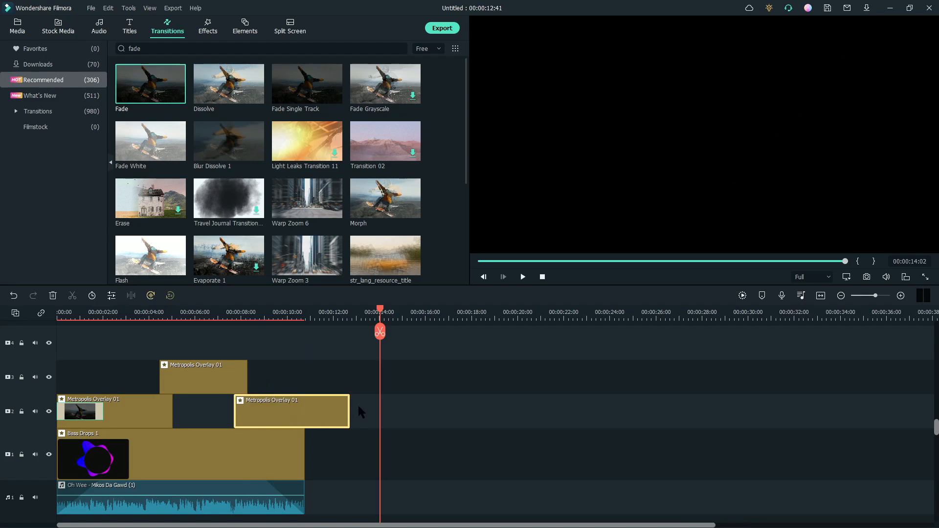
{"action": "left_click_drag", "start_coordinate": [349, 411], "coordinate": [305, 412]}
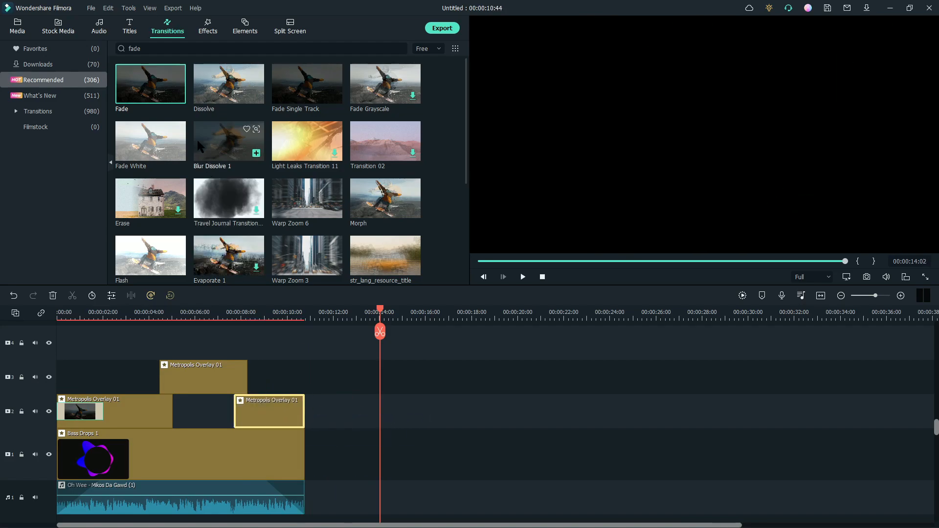
- Apply the Fade White transition to the end of the last track-2 overlay clip and preview the timeline
{"action": "left_click_drag", "start_coordinate": [172, 136], "coordinate": [290, 423]}
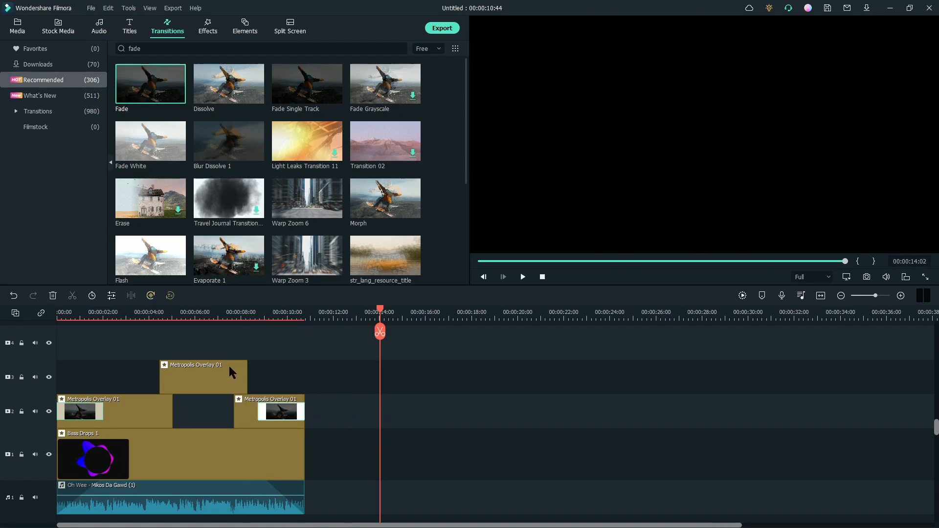
{"action": "left_click", "coordinate": [218, 315]}
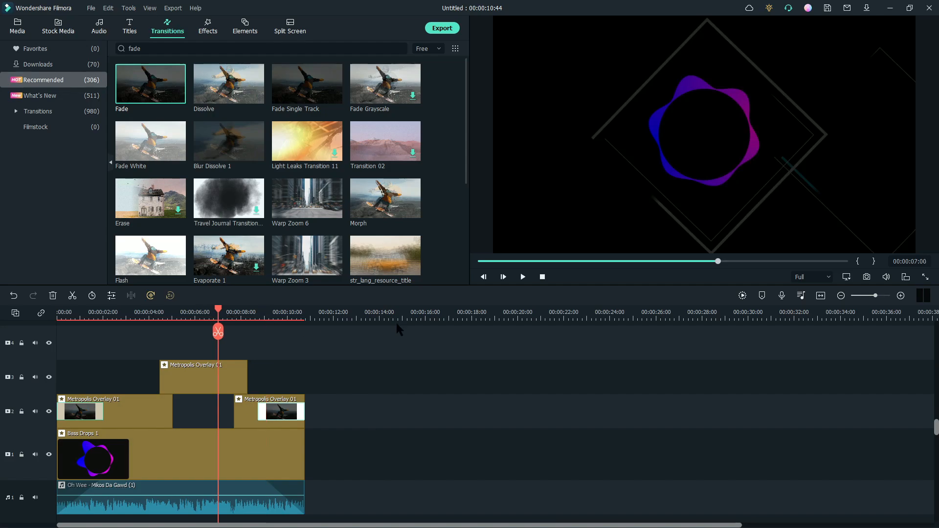
{"action": "left_click", "coordinate": [523, 277]}
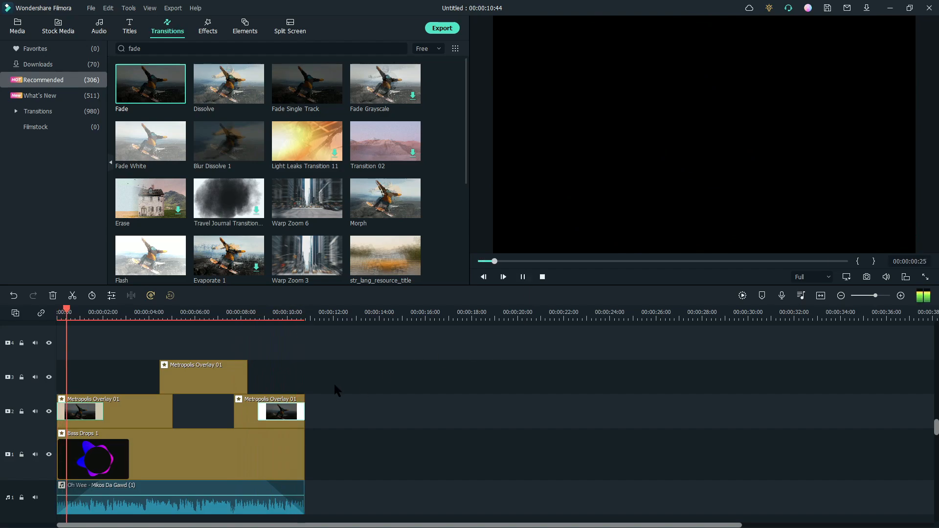
{"action": "key", "text": "space"}
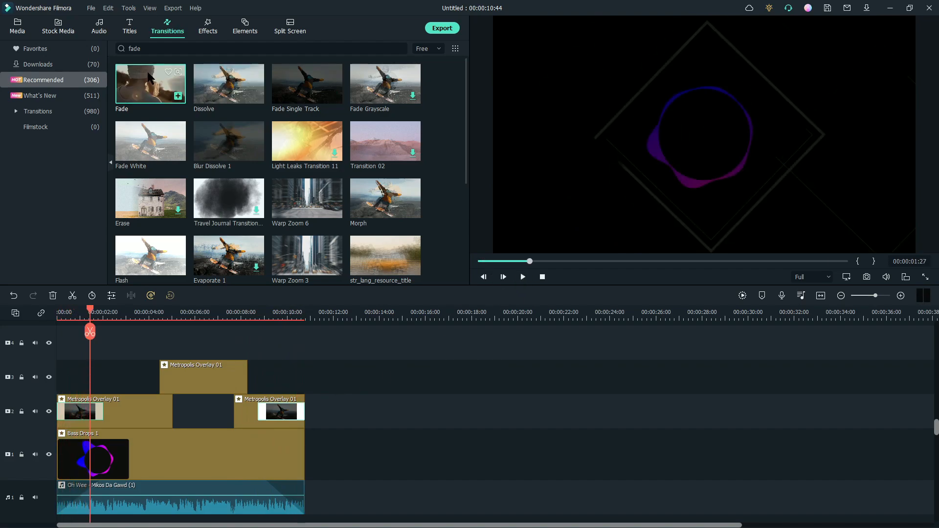
- Add Fast Glitch Titles Title 13 to track 4, spanning from about 1.5 s to about 9.5 s
{"action": "left_click", "coordinate": [129, 27]}
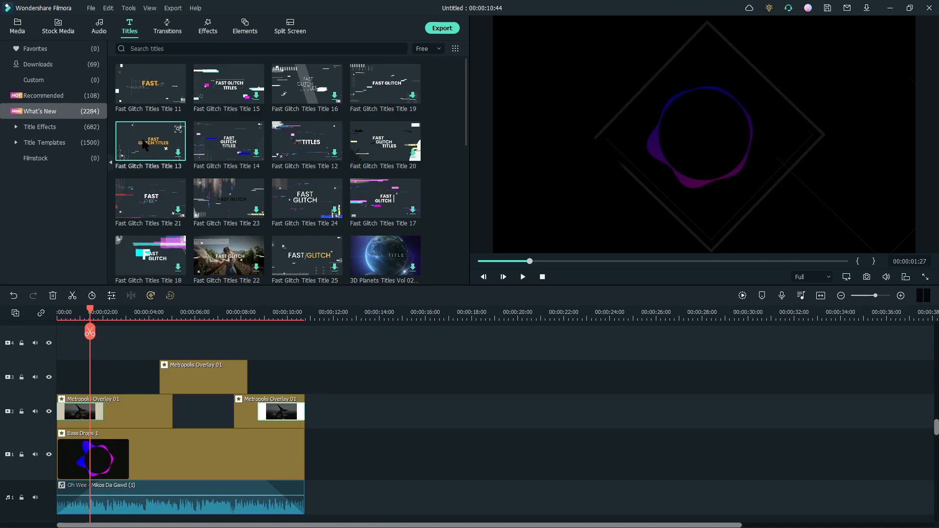
{"action": "left_click_drag", "start_coordinate": [144, 146], "coordinate": [62, 353]}
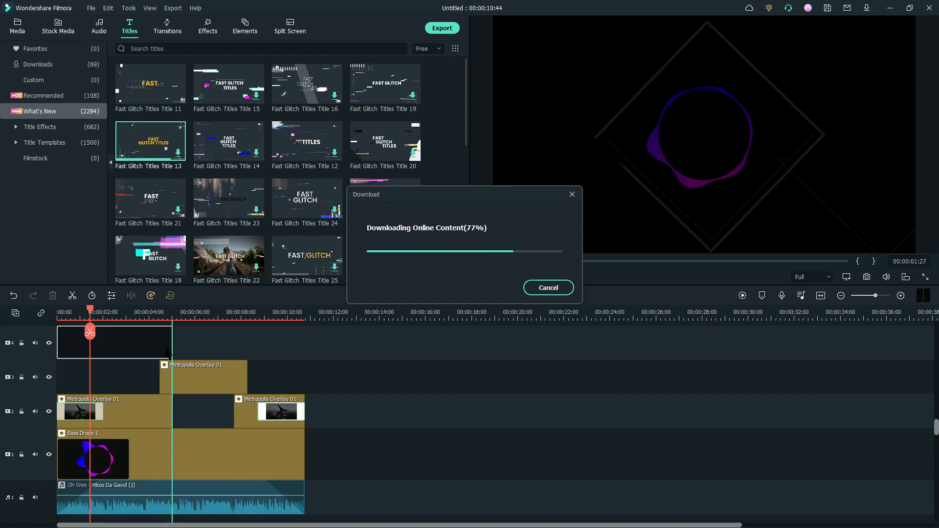
{"action": "left_click_drag", "start_coordinate": [172, 349], "coordinate": [260, 360]}
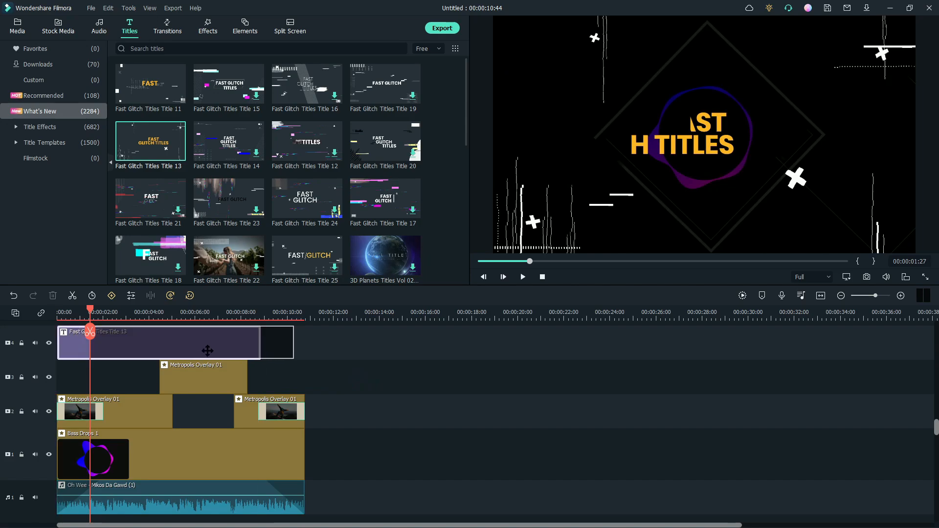
{"action": "left_click_drag", "start_coordinate": [207, 352], "coordinate": [275, 345]}
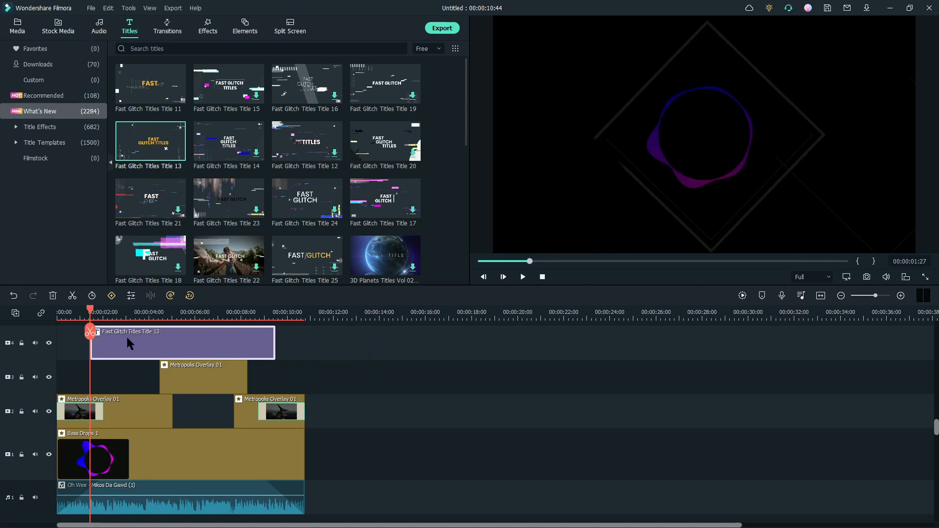
- Open the title for editing and replace its GLITCH TITLES line with GAMINGOFFICIAL
{"action": "double_click", "coordinate": [128, 339]}
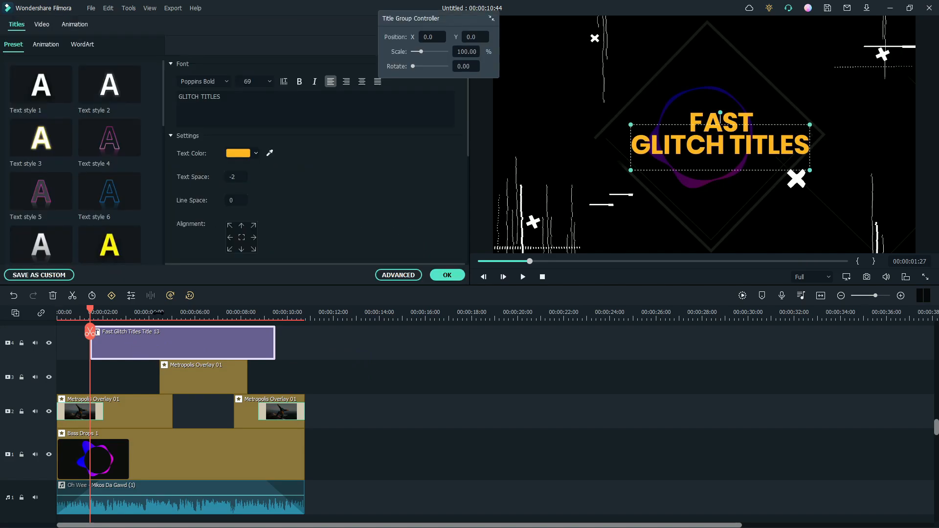
{"action": "left_click", "coordinate": [254, 101]}
{"action": "key", "text": "ctrl+a"}
{"action": "key", "text": "BackSpace"}
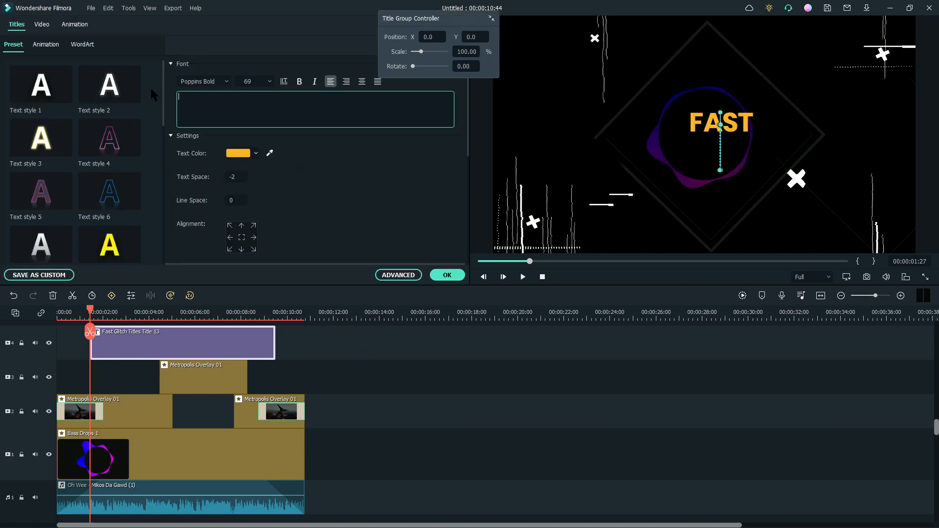
{"action": "type", "text": "TURTLETIME"}
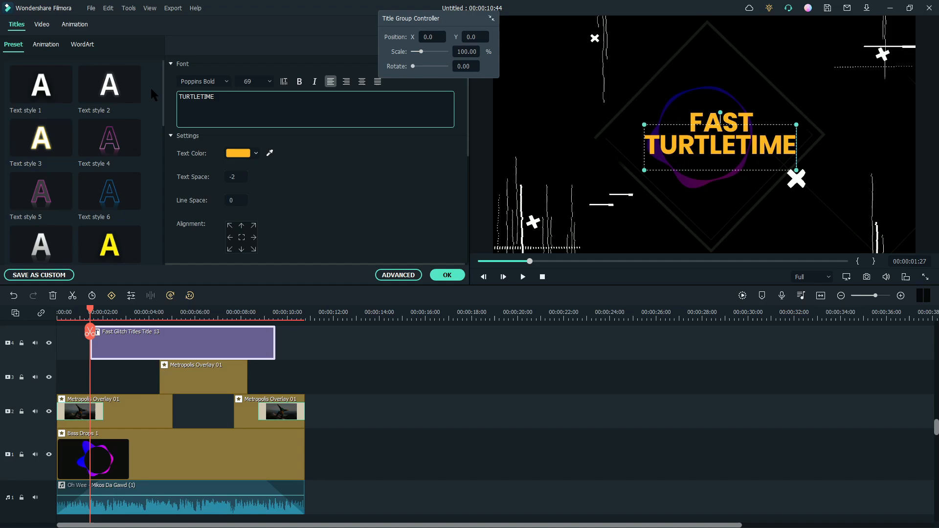
{"action": "key", "text": "BackSpace"}
{"action": "key", "text": "BackSpace"}
{"action": "key", "text": "BackSpace"}
{"action": "key", "text": "BackSpace"}
{"action": "key", "text": "BackSpace"}
{"action": "key", "text": "BackSpace"}
{"action": "key", "text": "BackSpace"}
{"action": "key", "text": "BackSpace"}
{"action": "key", "text": "BackSpace"}
{"action": "key", "text": "BackSpace"}
{"action": "type", "text": "GAMINGOFFICIAL"}
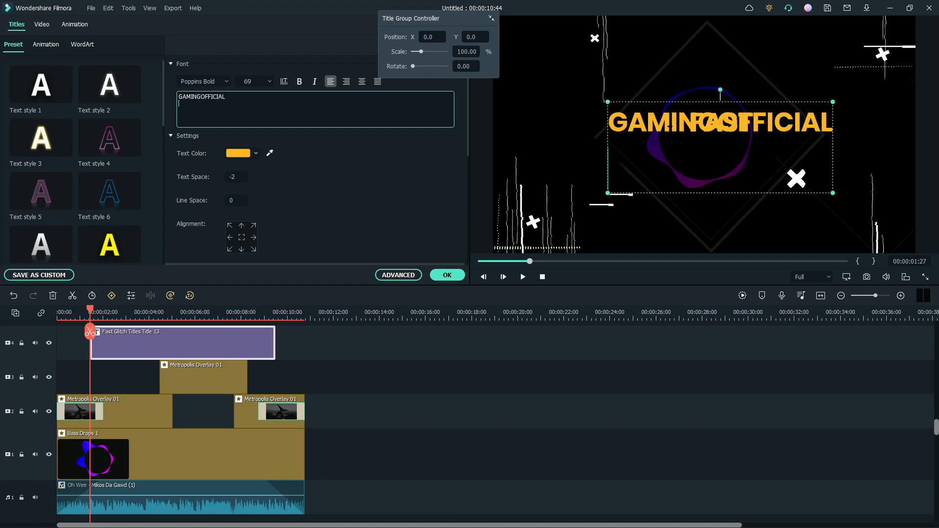
- Replace the title's FAST line with TURTLETIME, confirm the edit, and return the playhead to the start
{"action": "left_click", "coordinate": [740, 127]}
{"action": "left_click_drag", "start_coordinate": [738, 126], "coordinate": [728, 149]}
{"action": "double_click", "coordinate": [726, 122]}
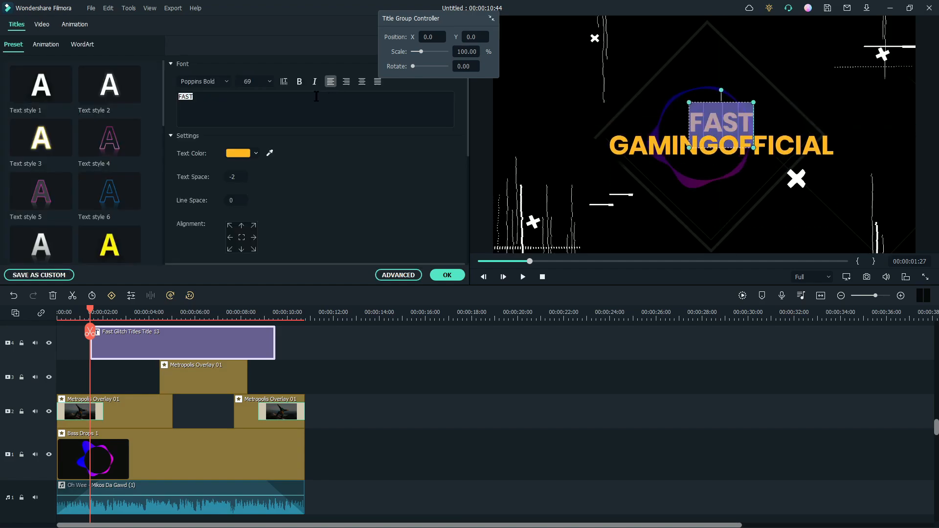
{"action": "type", "text": "tu"}
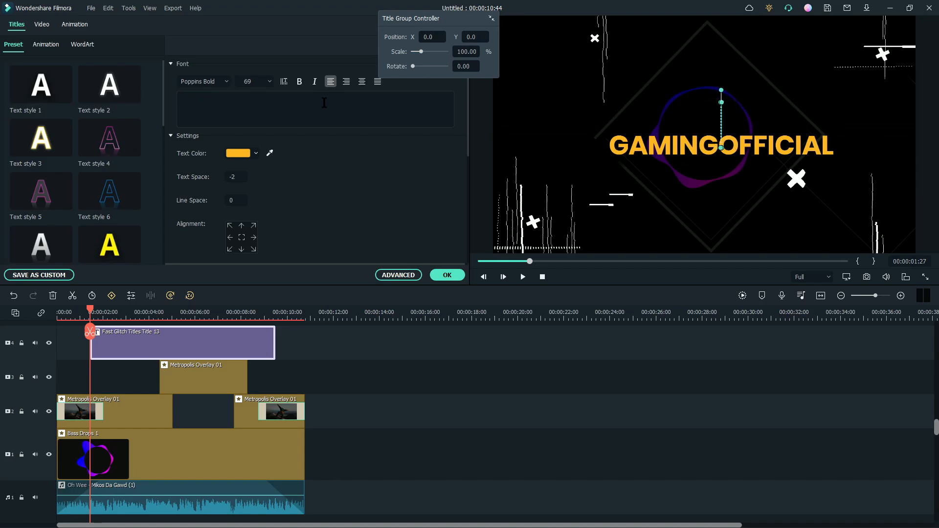
{"action": "type", "text": "TURTLE"}
{"action": "key", "text": "BackSpace"}
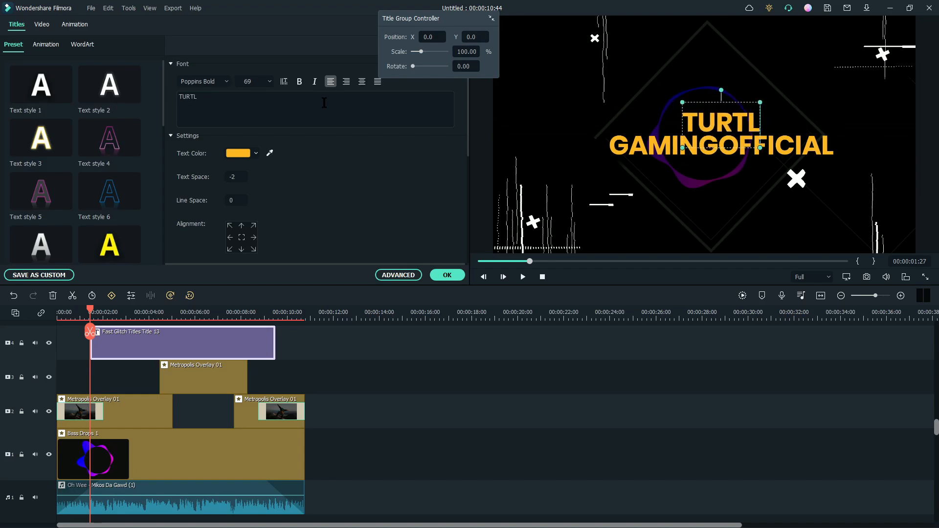
{"action": "type", "text": "ETIME"}
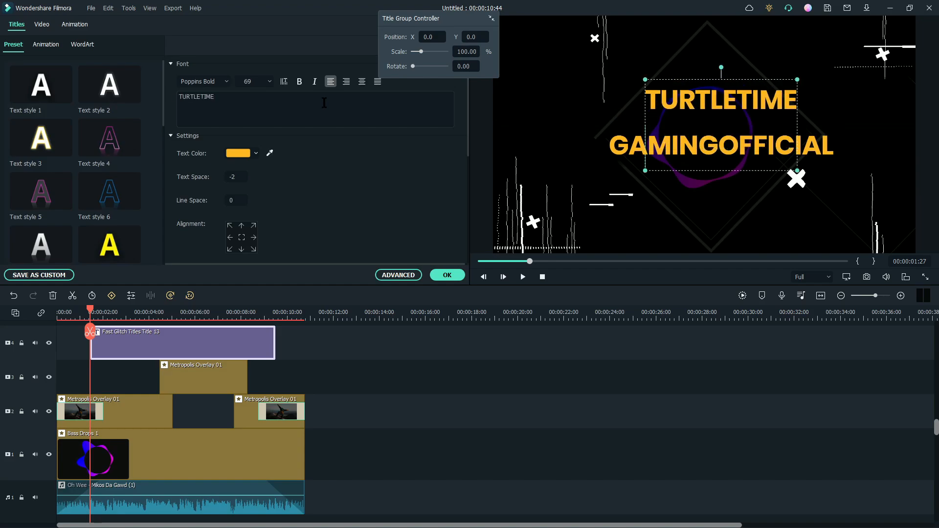
{"action": "left_click", "coordinate": [447, 275]}
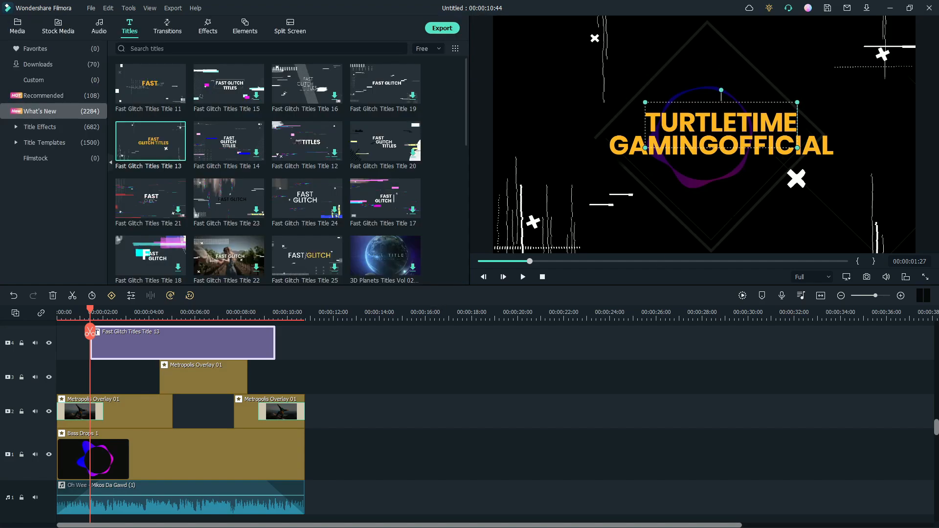
{"action": "left_click", "coordinate": [723, 241]}
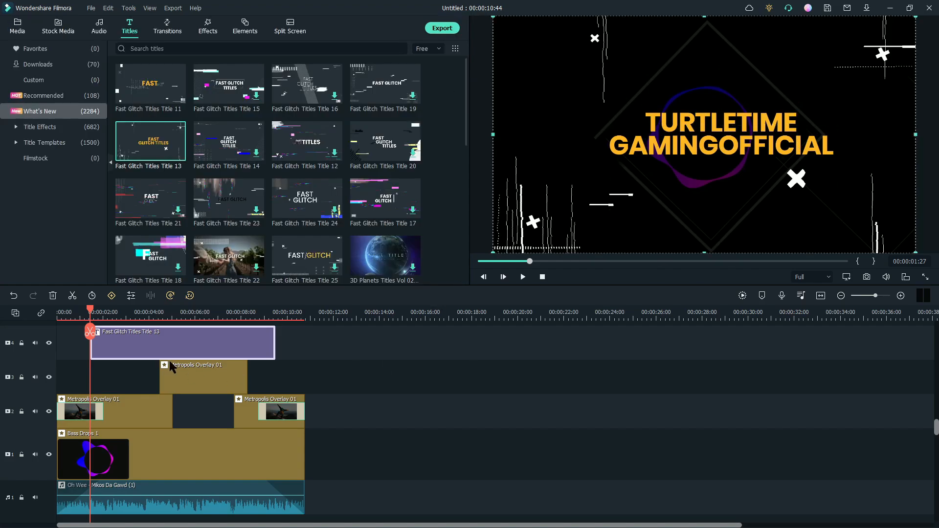
{"action": "left_click", "coordinate": [62, 312]}
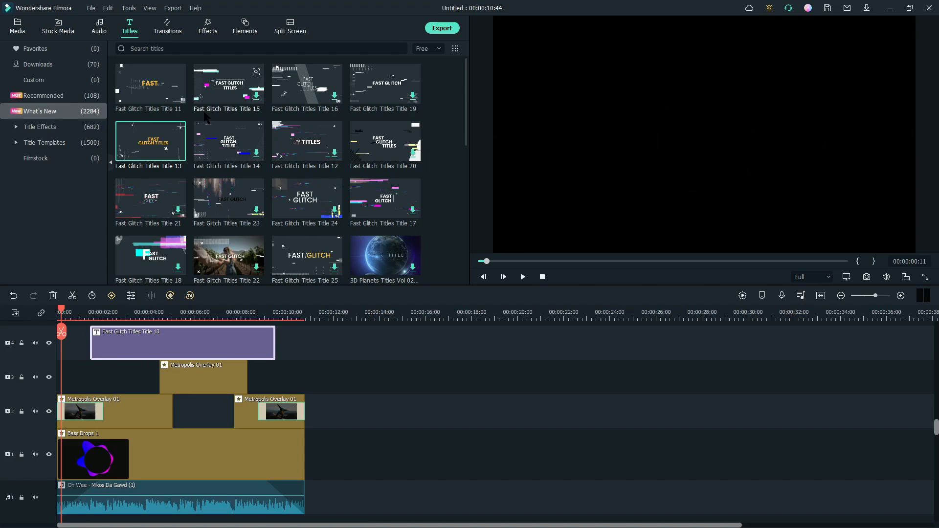